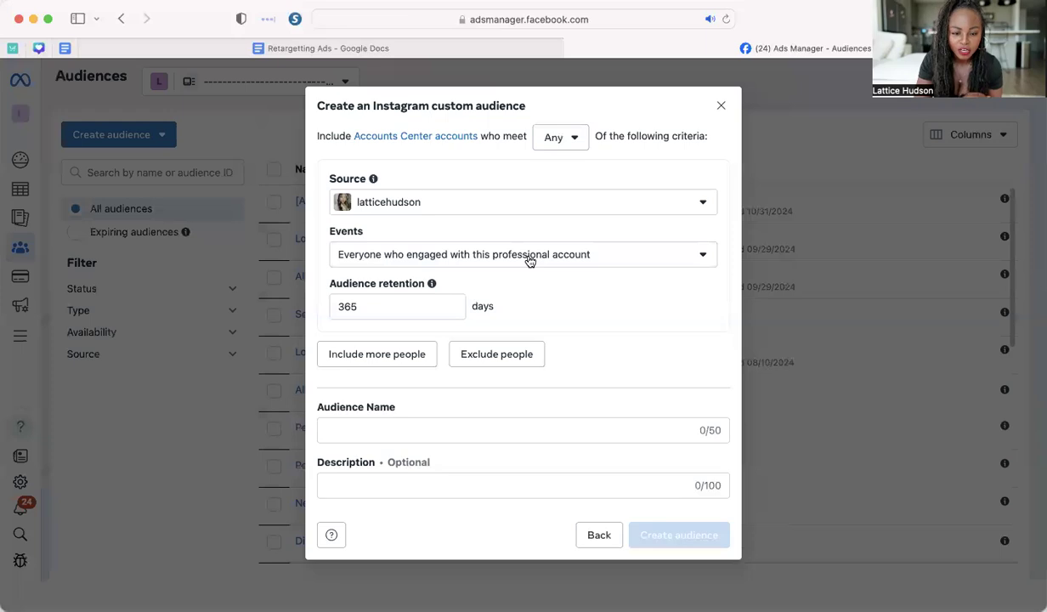
left_click(440, 431)
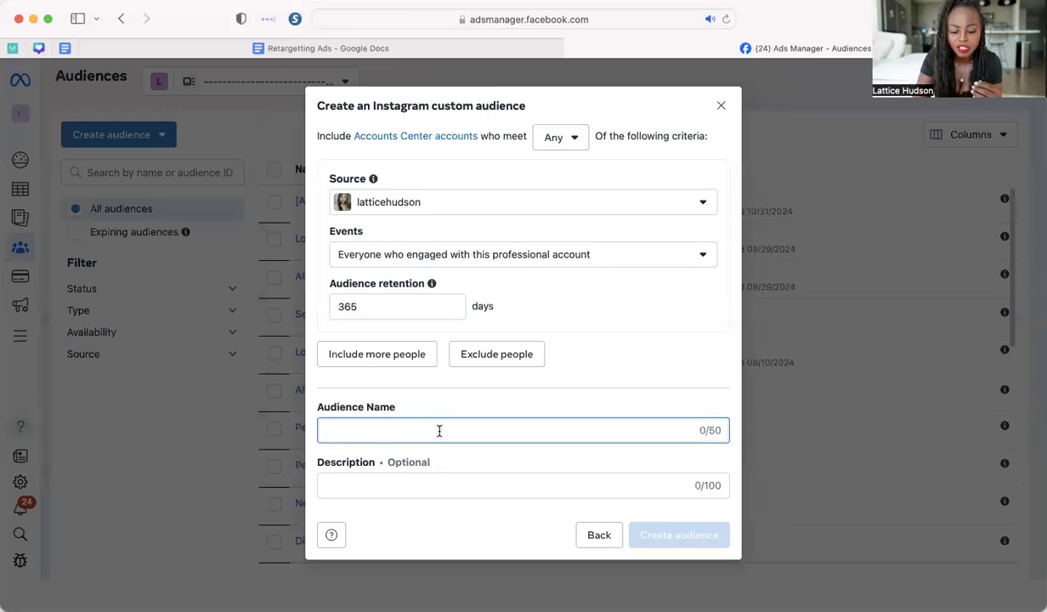
type("November ")
type("- Last")
key("BackSpace")
key("BackSpace")
key("BackSpace")
key("BackSpace")
key("BackSpace")
type("All Engaged [3650")
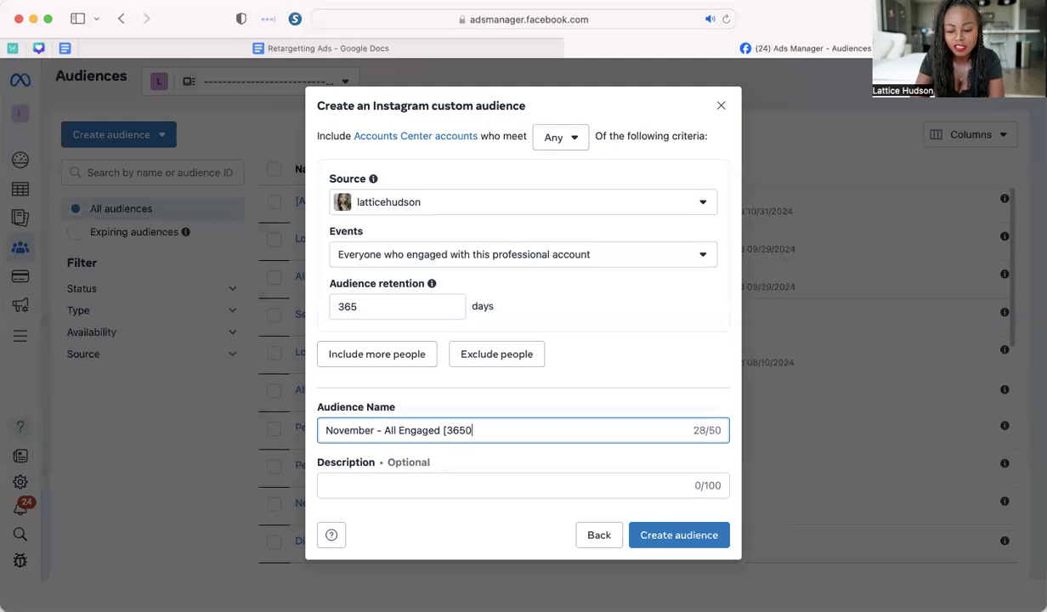
key("BackSpace")
type("]")
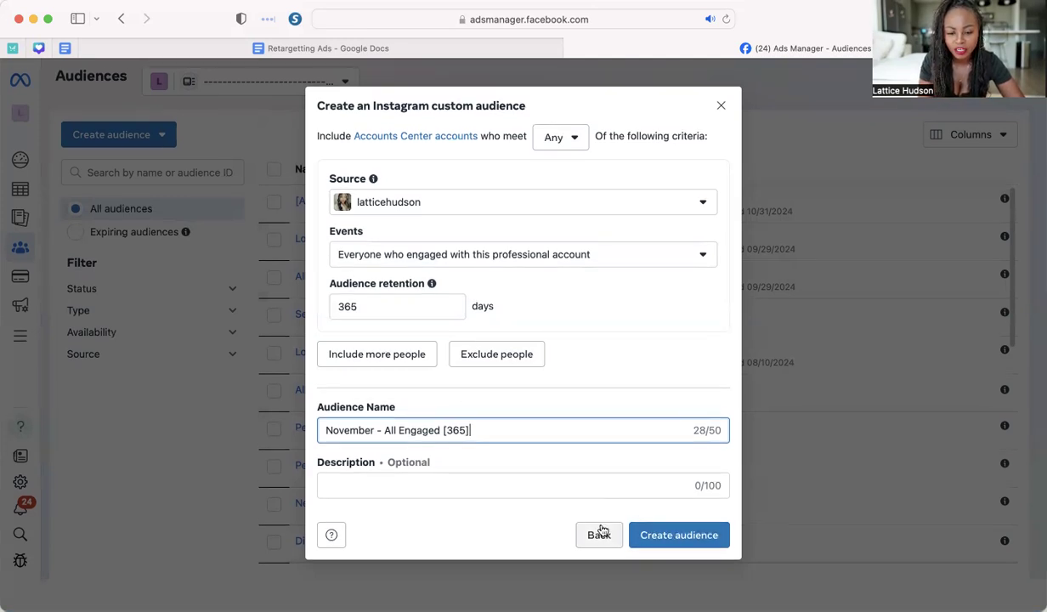
left_click(721, 106)
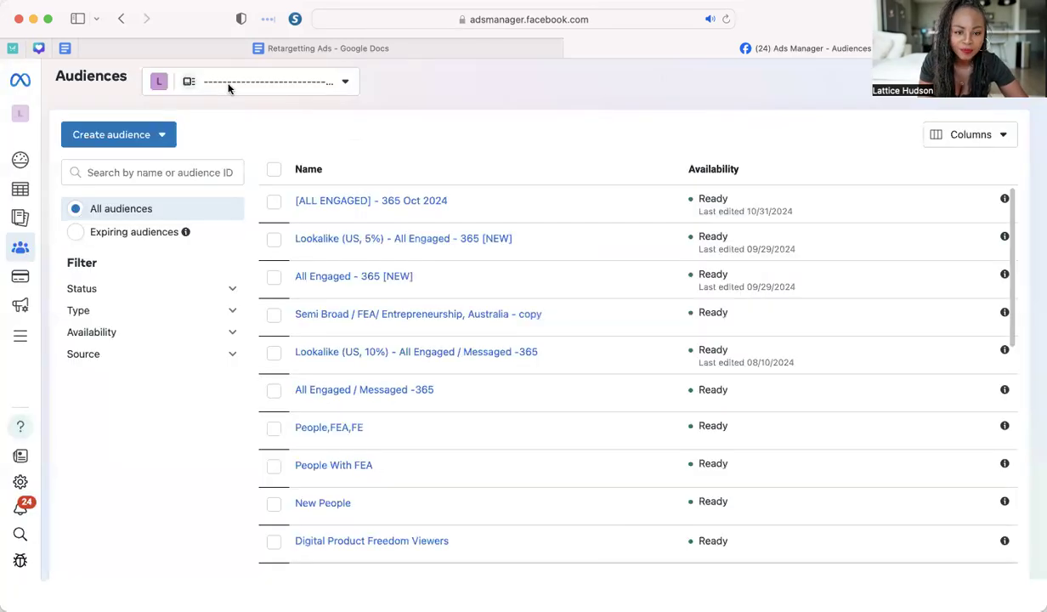
Step: Create a new auction campaign with the Engagement objective, using the manual engagement campaign setup
mouse_move(17, 189)
left_click(17, 193)
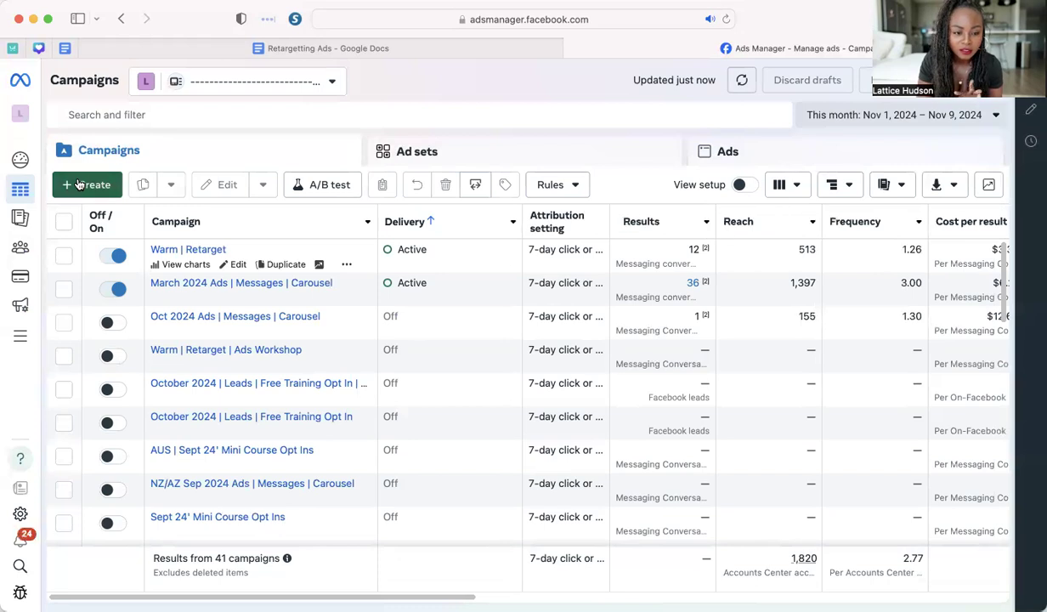
left_click(79, 183)
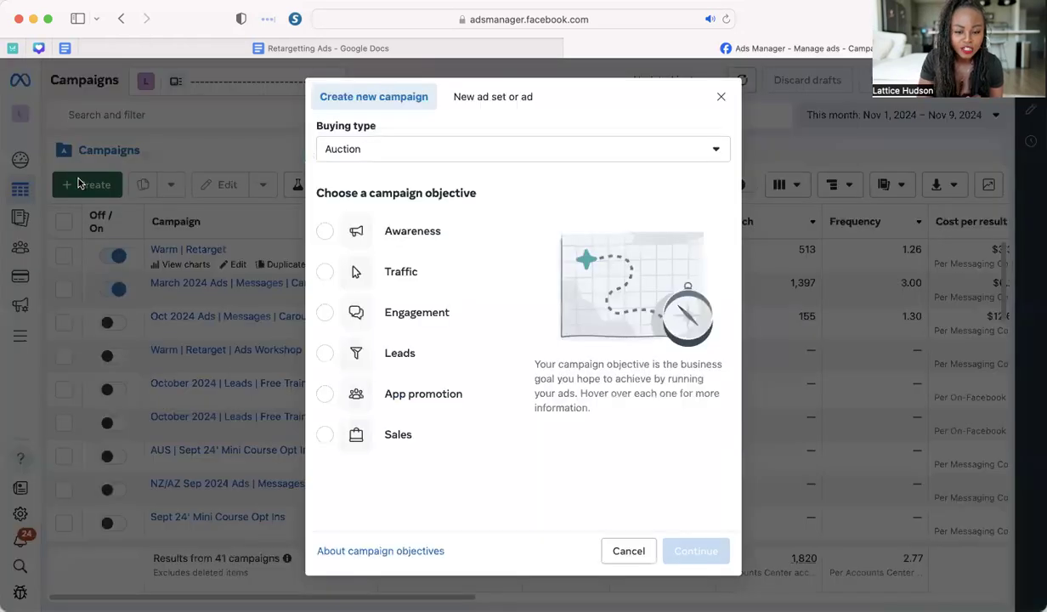
left_click(323, 320)
left_click(696, 551)
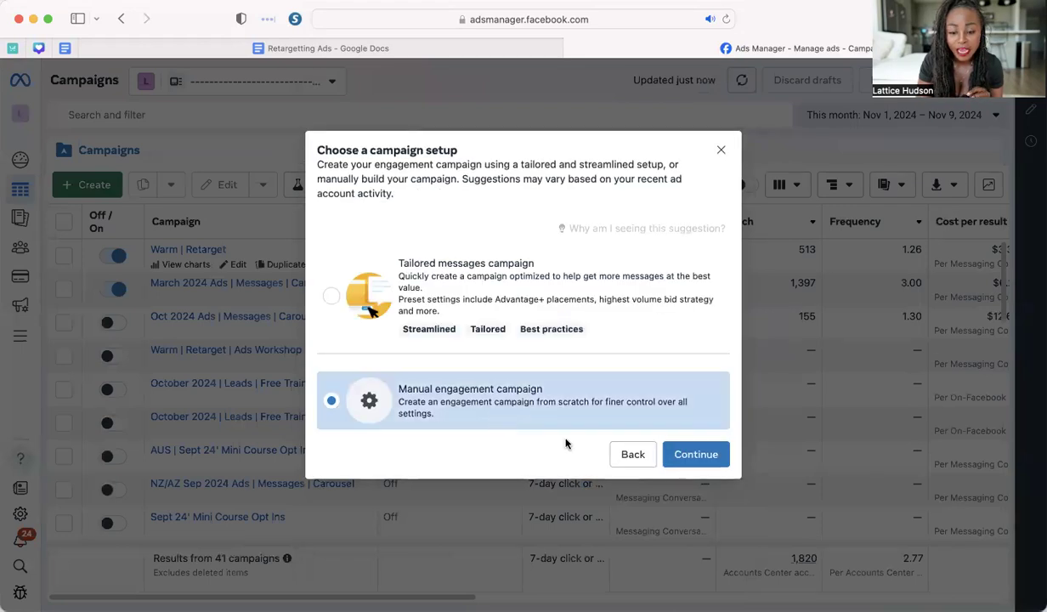
left_click(696, 455)
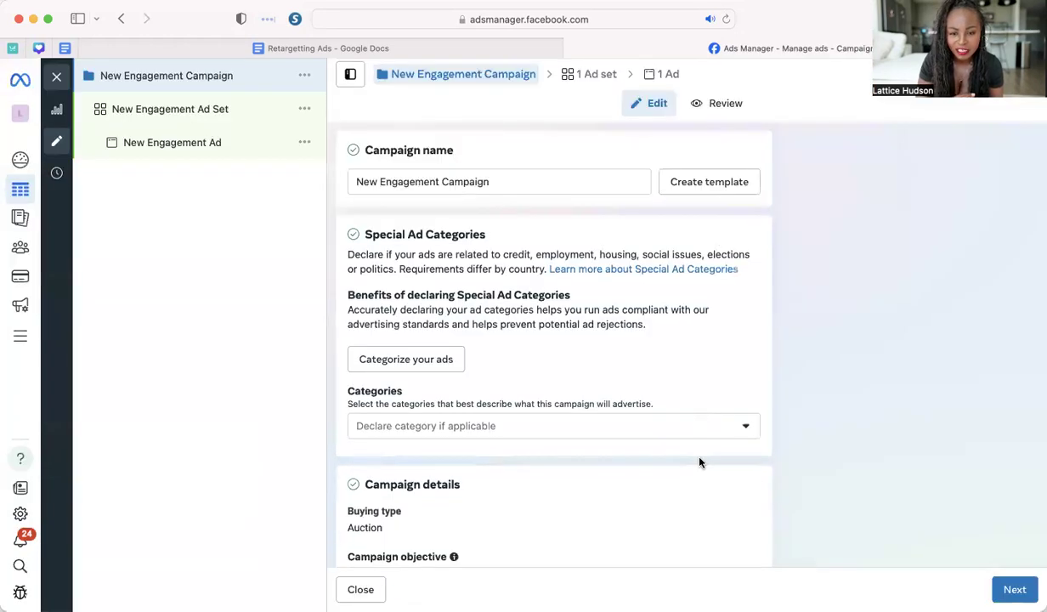
Step: Name the campaign "November 2024 | Messages | Warm Audience" and continue to its ad set
triple_click(481, 181)
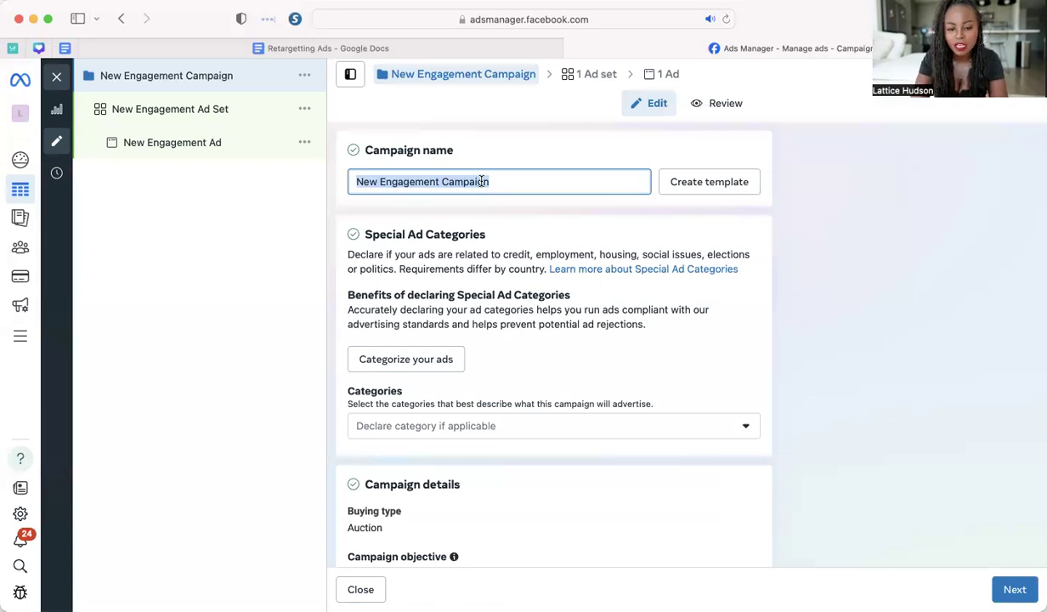
type("November 2024 | Messages |")
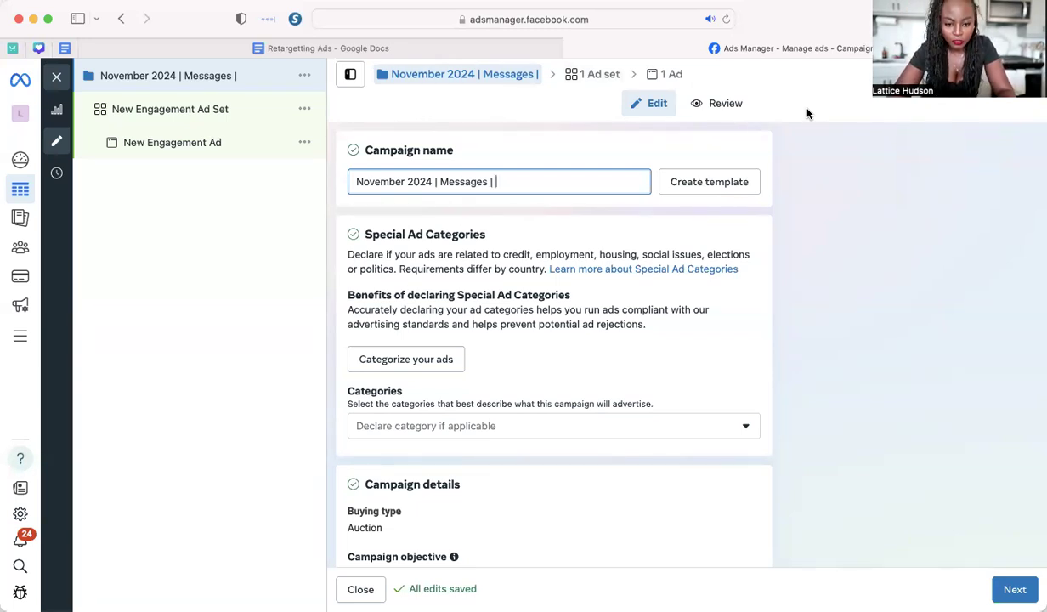
type("Warm Audience")
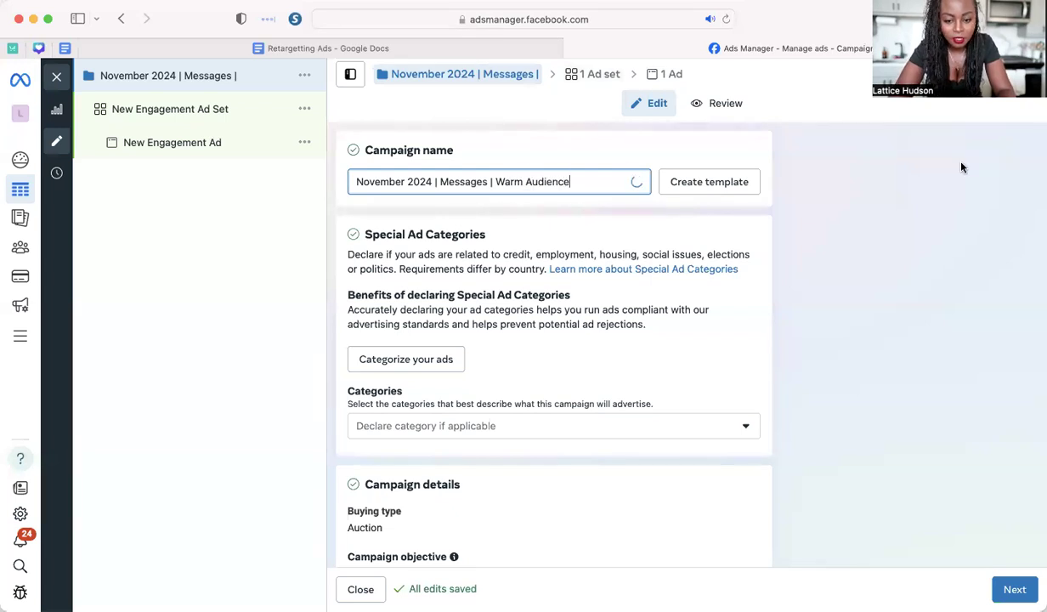
left_click(755, 221)
scroll(617, 315, "down", 5)
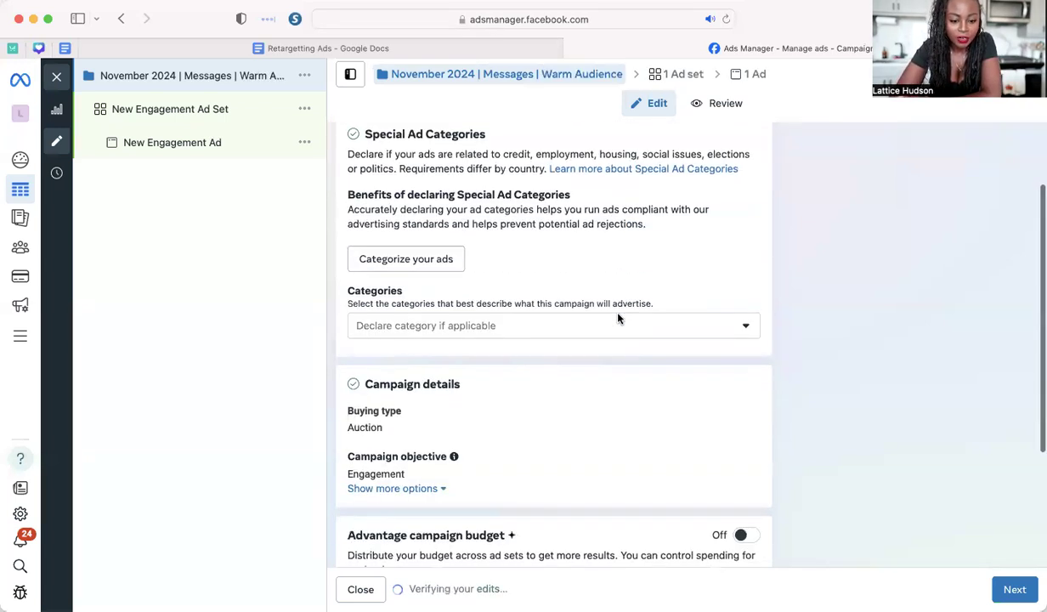
scroll(529, 500, "down", 2)
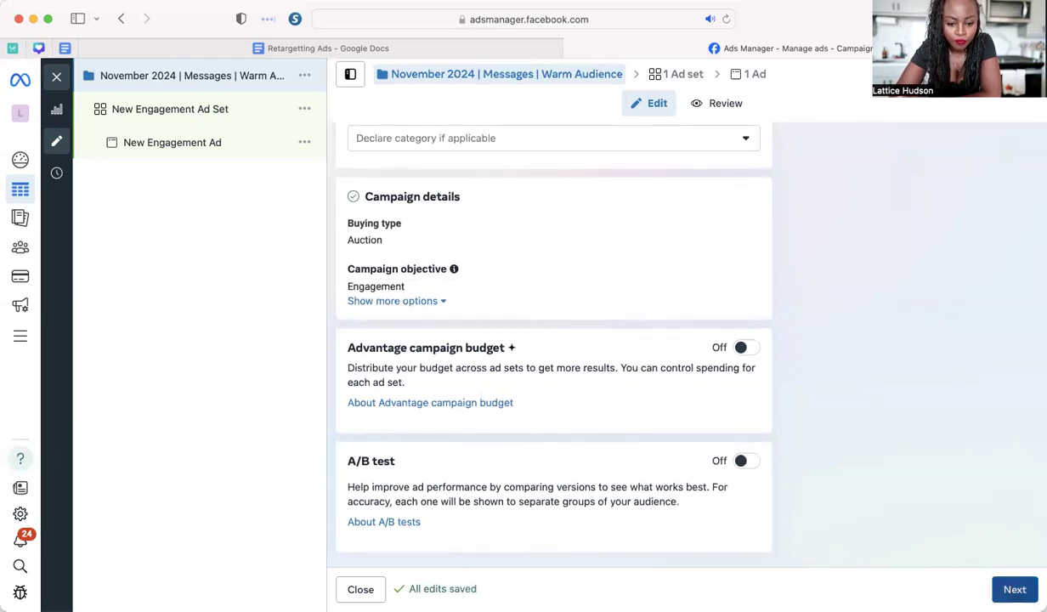
left_click(1015, 589)
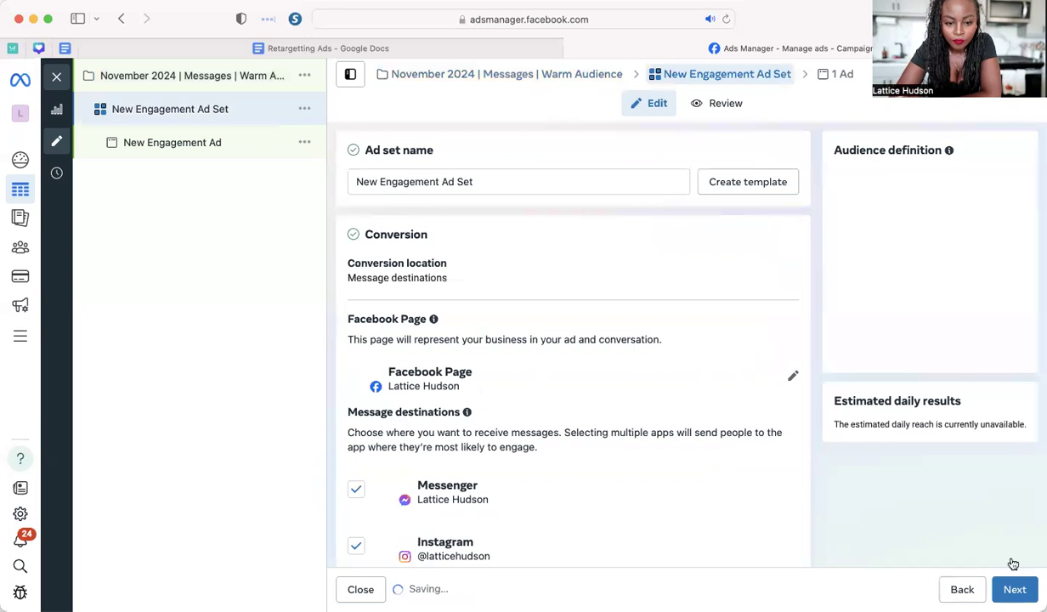
Step: Rename the ad set as "Warm Instagram Audience"
left_click(498, 186)
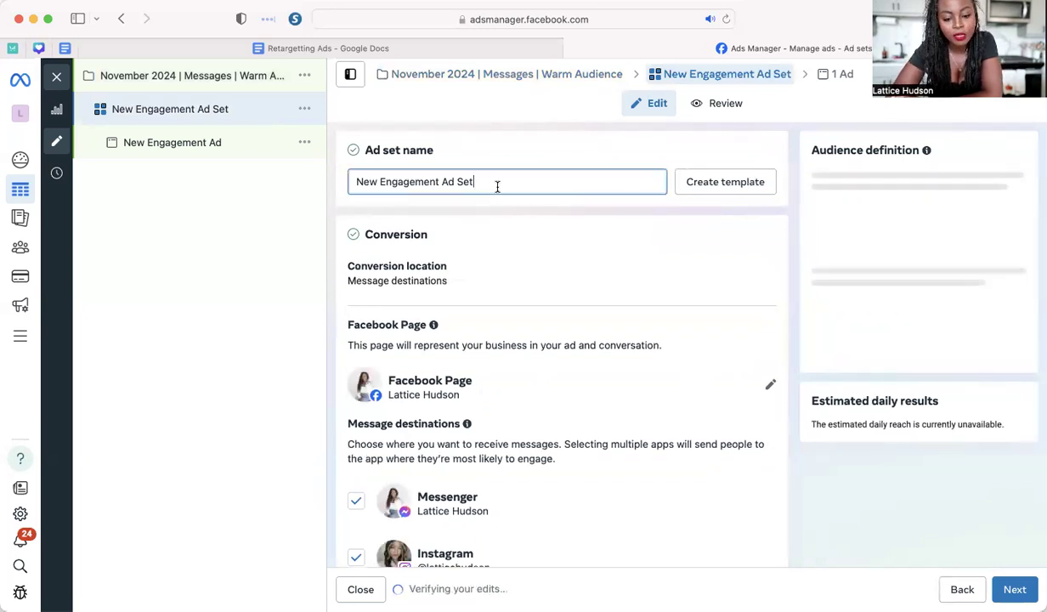
triple_click(497, 186)
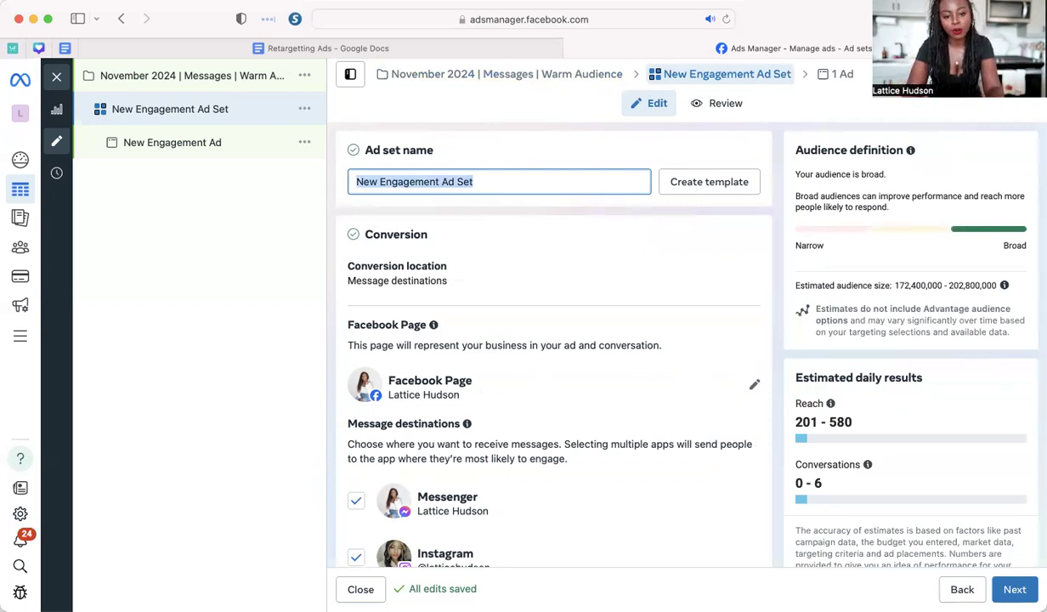
type("Warm")
left_click(493, 158)
left_click(434, 184)
type("Instagram Adu")
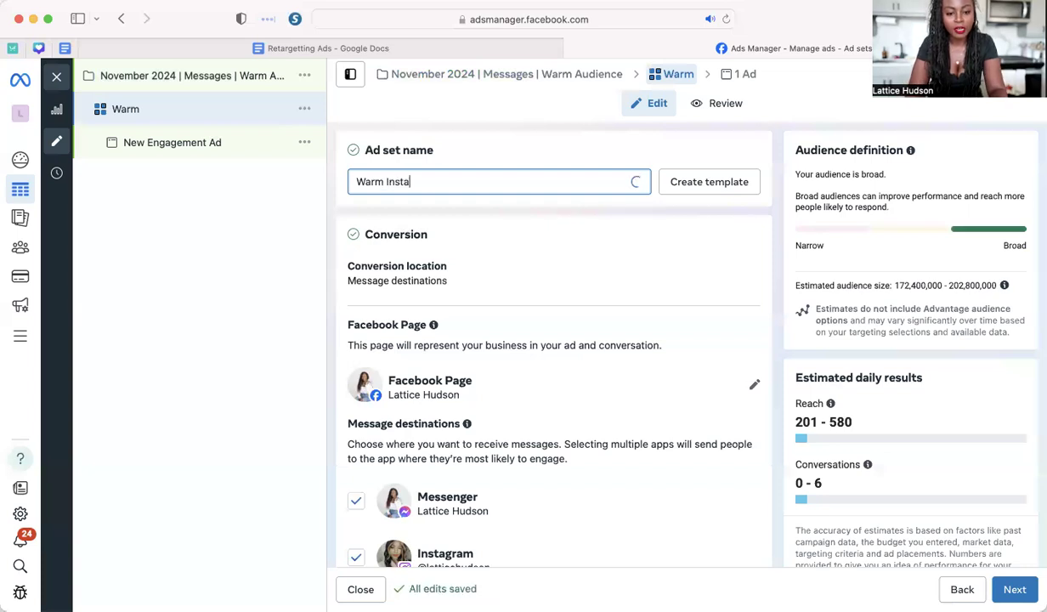
key("BackSpace")
key("BackSpace")
type("udience")
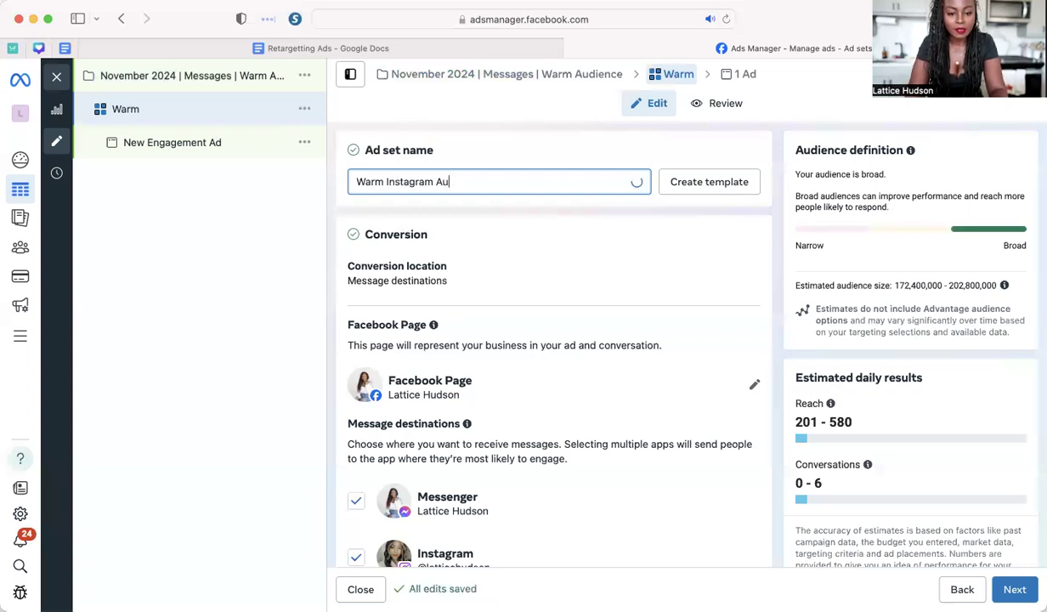
Step: Add the prefix "[365]" in front of the ad set's name
left_click(358, 181)
type("[354]")
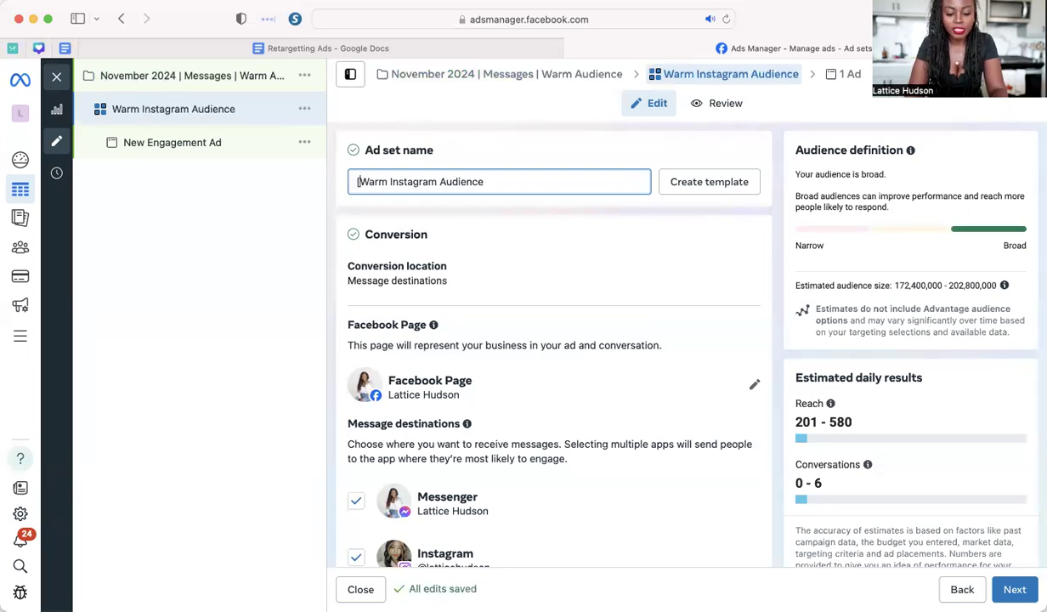
key("BackSpace")
key("BackSpace")
key("BackSpace")
key("BackSpace")
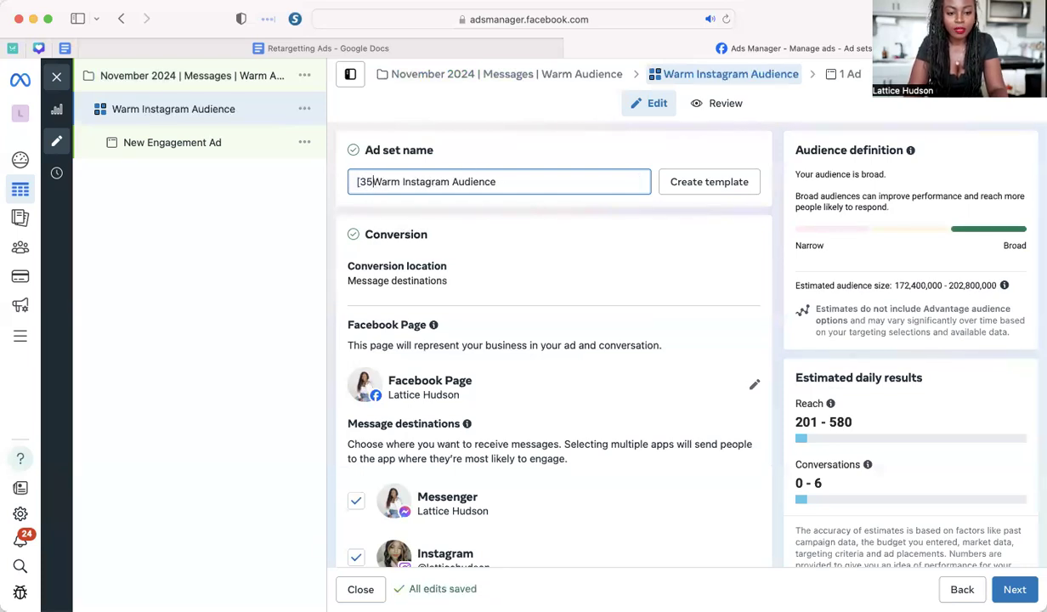
type("65]")
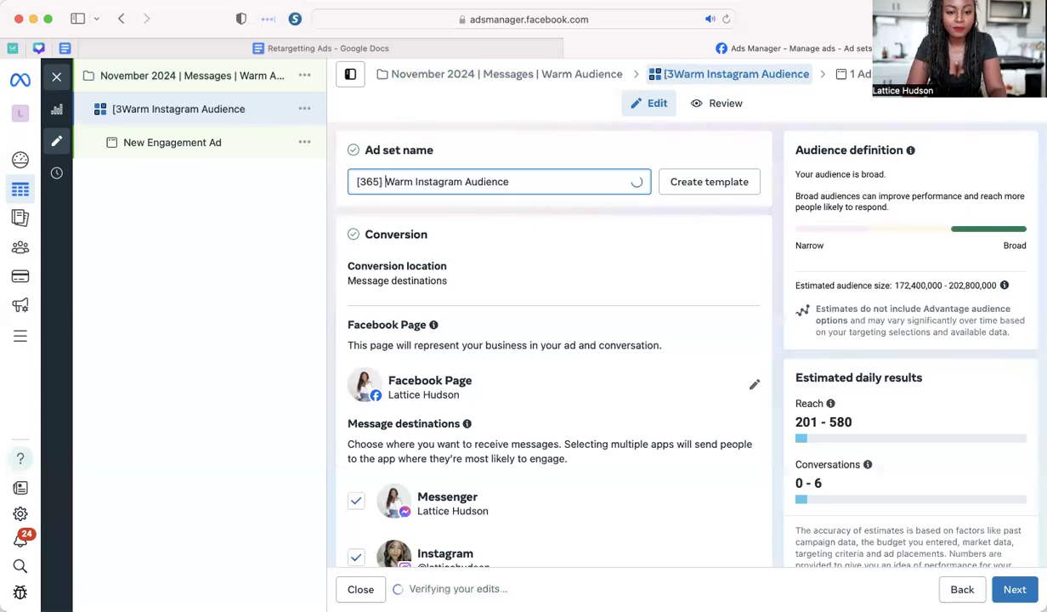
Step: Deselect Messenger as a message destination for the ad set, keeping Instagram selected
scroll(558, 246, "down", 3)
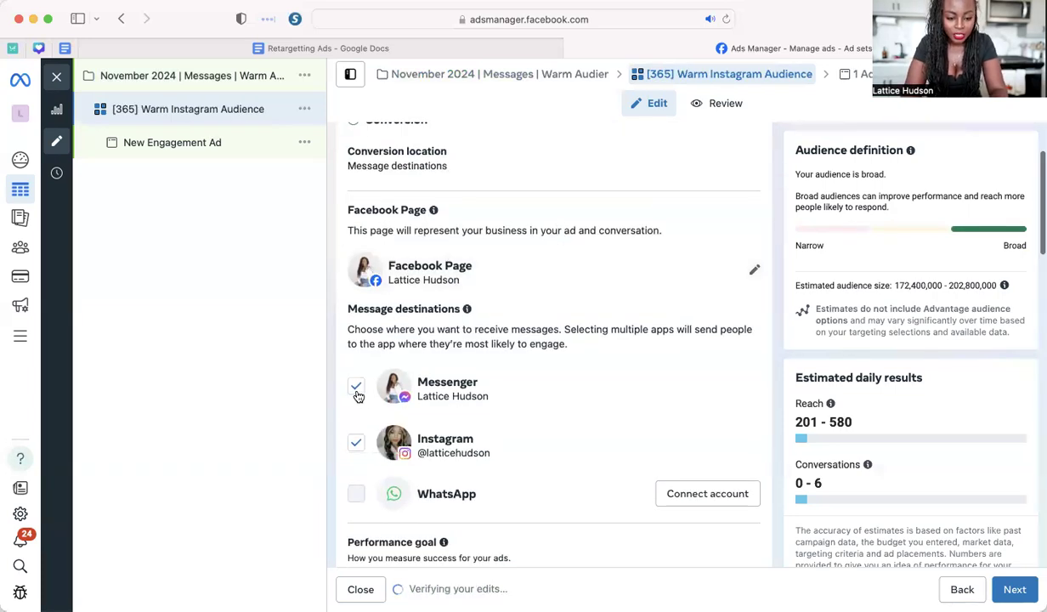
left_click(356, 389)
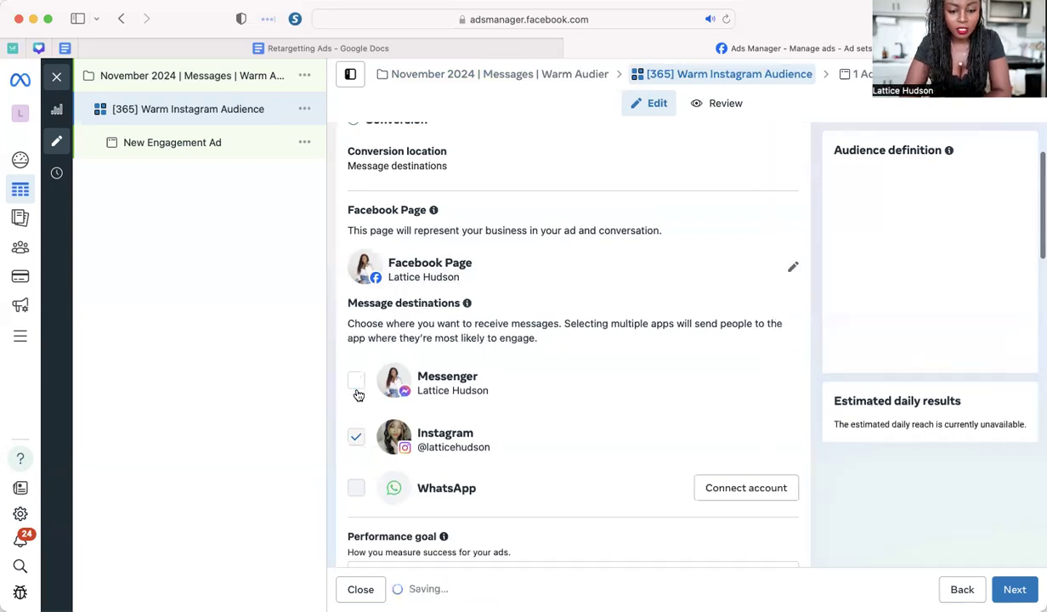
scroll(459, 435, "down", 2)
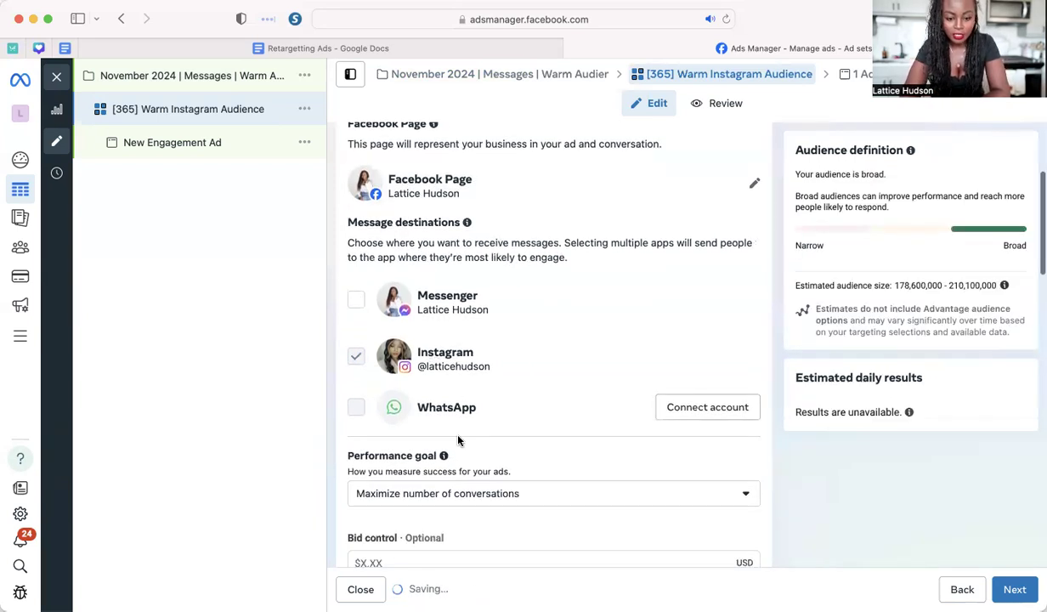
Step: Set the ad set's daily budget to $5.00 USD
scroll(444, 344, "down", 3)
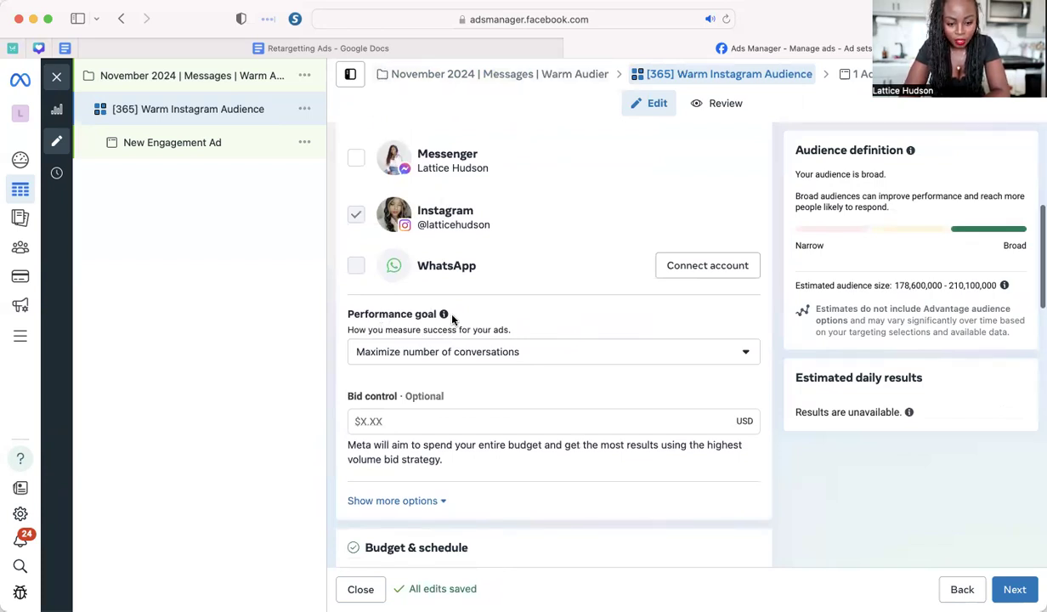
scroll(450, 318, "down", 2)
scroll(452, 321, "down", 4)
double_click(501, 374)
type("5")
left_click(593, 410)
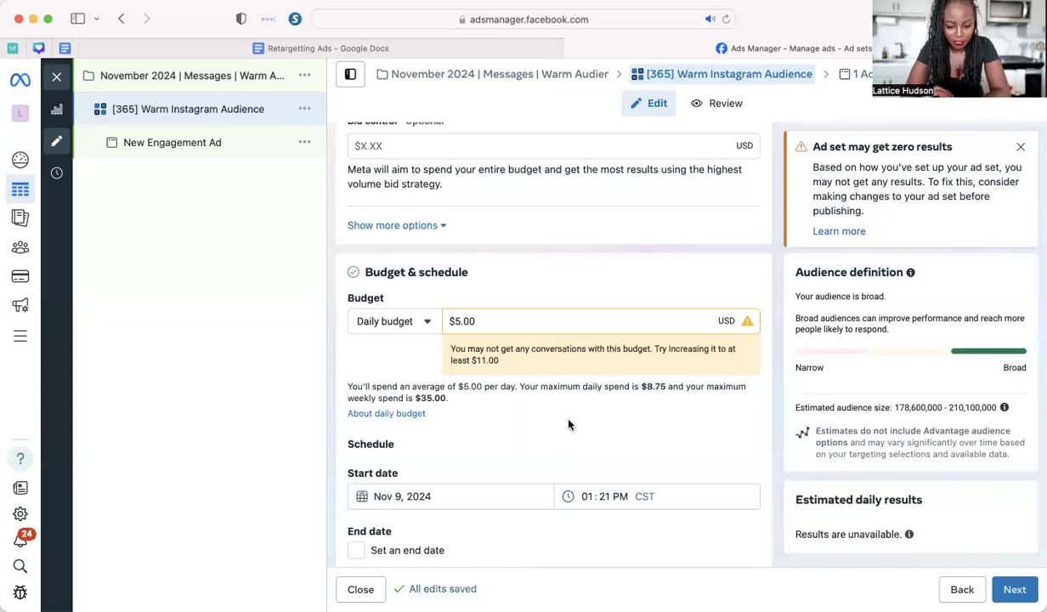
Step: Check the ad set's schedule options, open its included locations for editing and review the listed countries
scroll(569, 425, "down", 5)
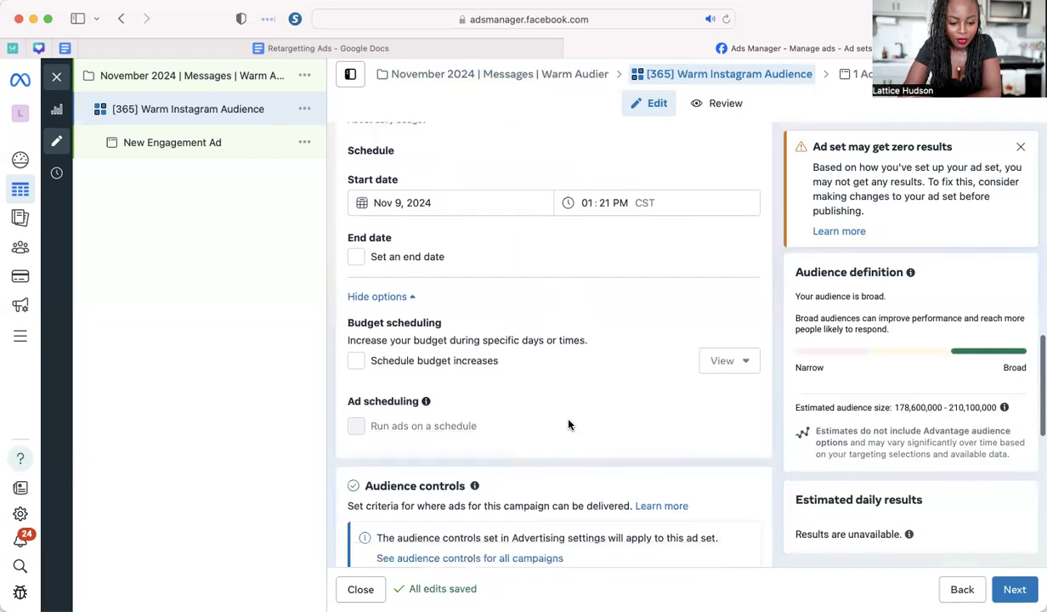
scroll(568, 425, "up", 2)
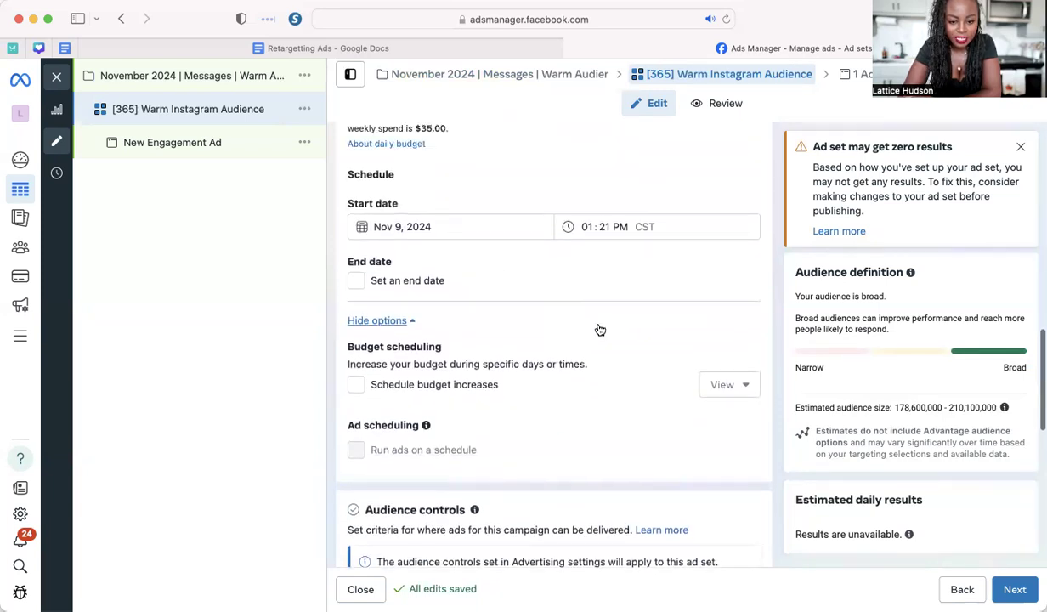
scroll(601, 330, "up", 2)
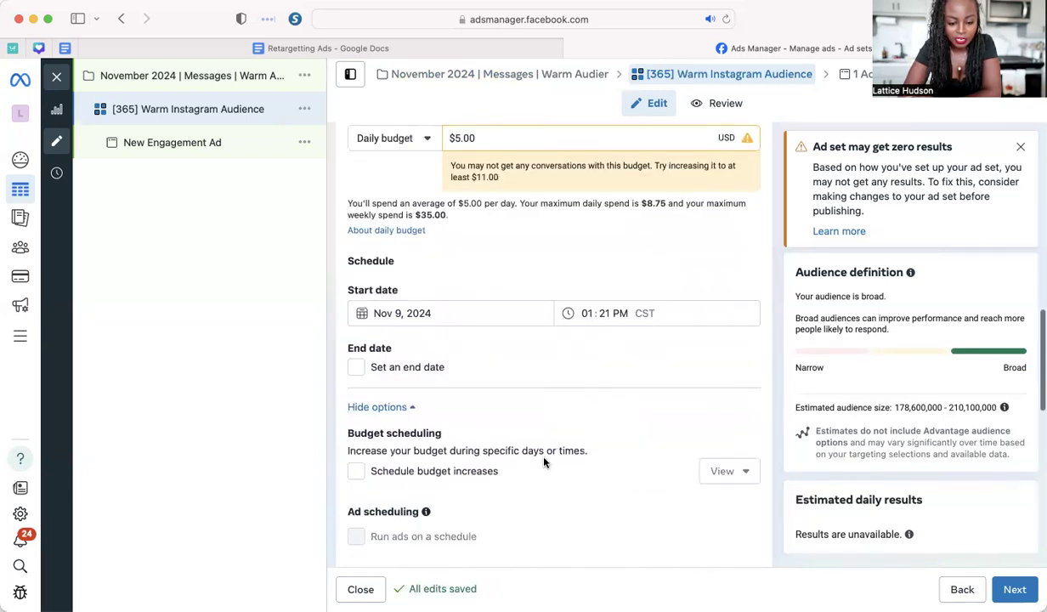
scroll(544, 461, "down", 5)
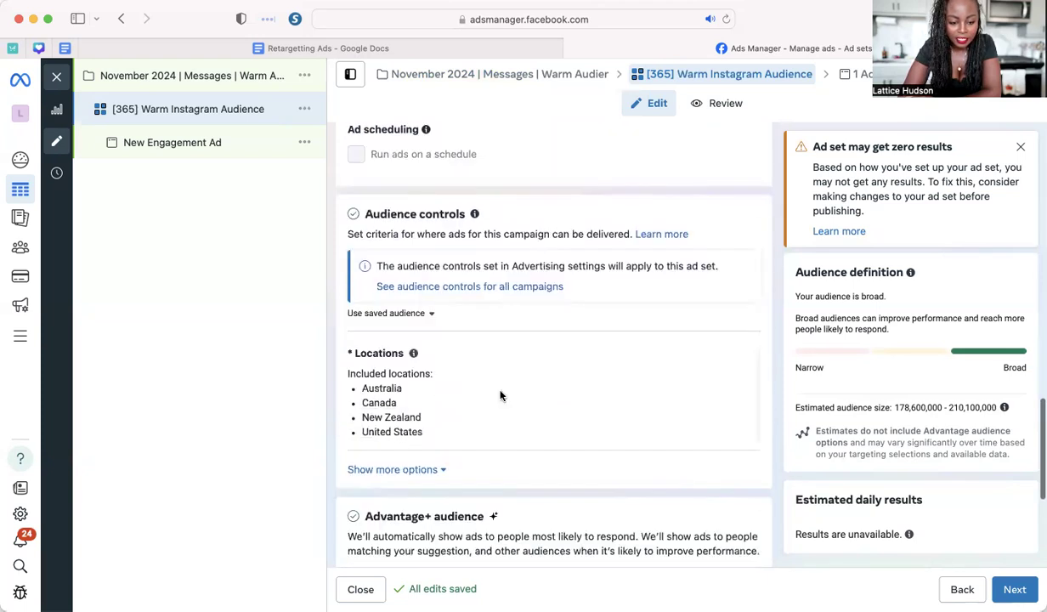
mouse_move(413, 354)
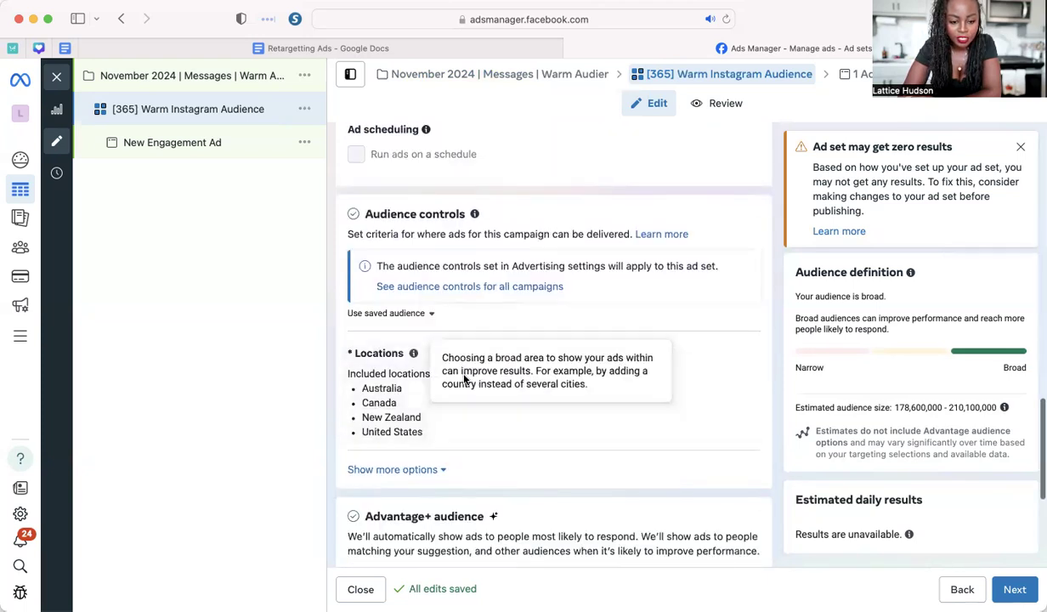
left_click(742, 359)
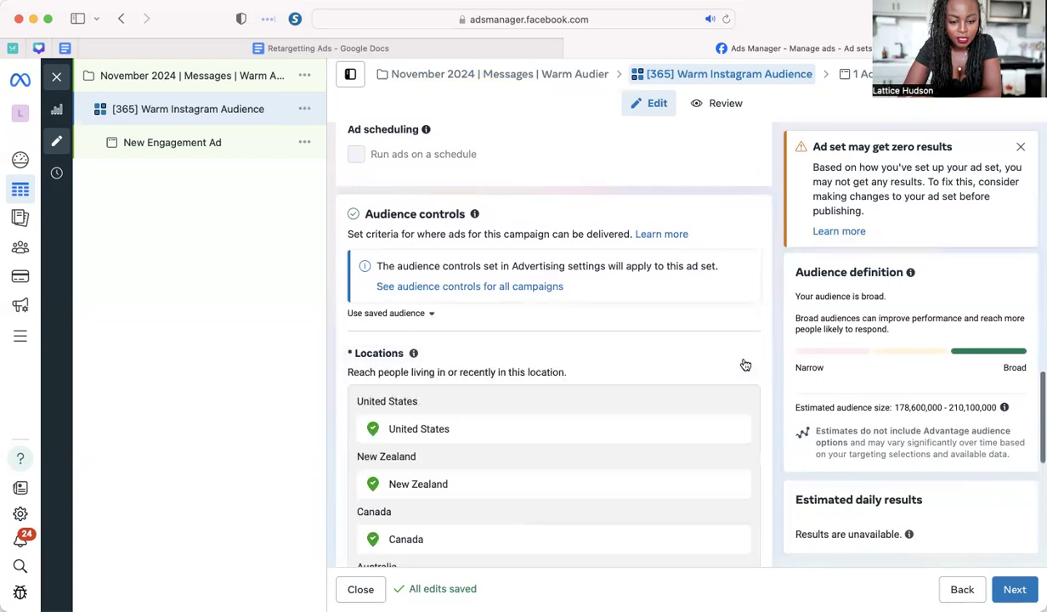
scroll(569, 361, "down", 2)
scroll(469, 343, "down", 1)
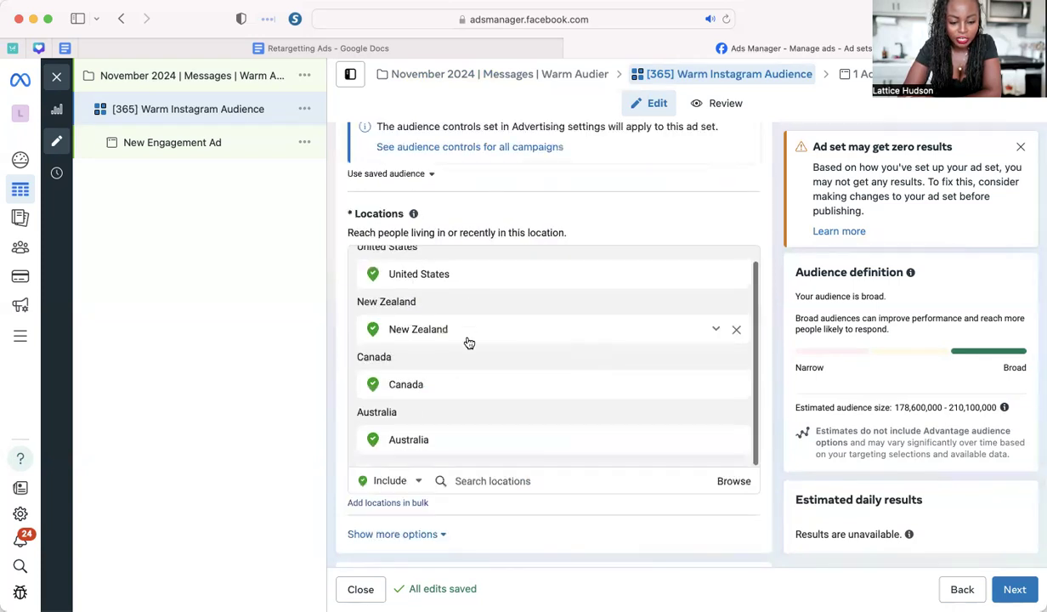
scroll(493, 360, "down", 2)
scroll(493, 360, "down", 1)
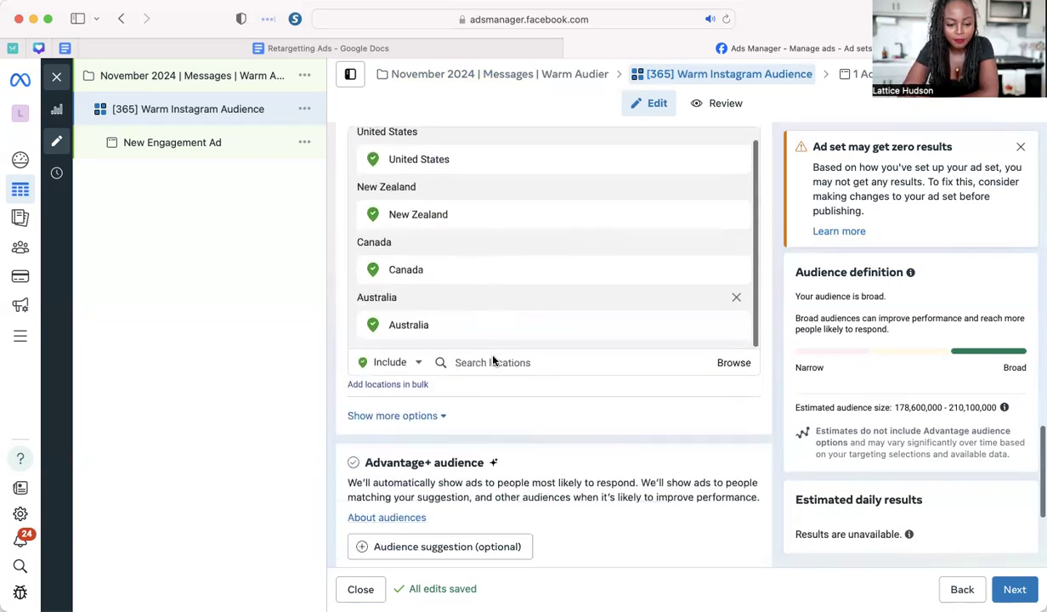
scroll(493, 360, "up", 6)
scroll(495, 361, "down", 6)
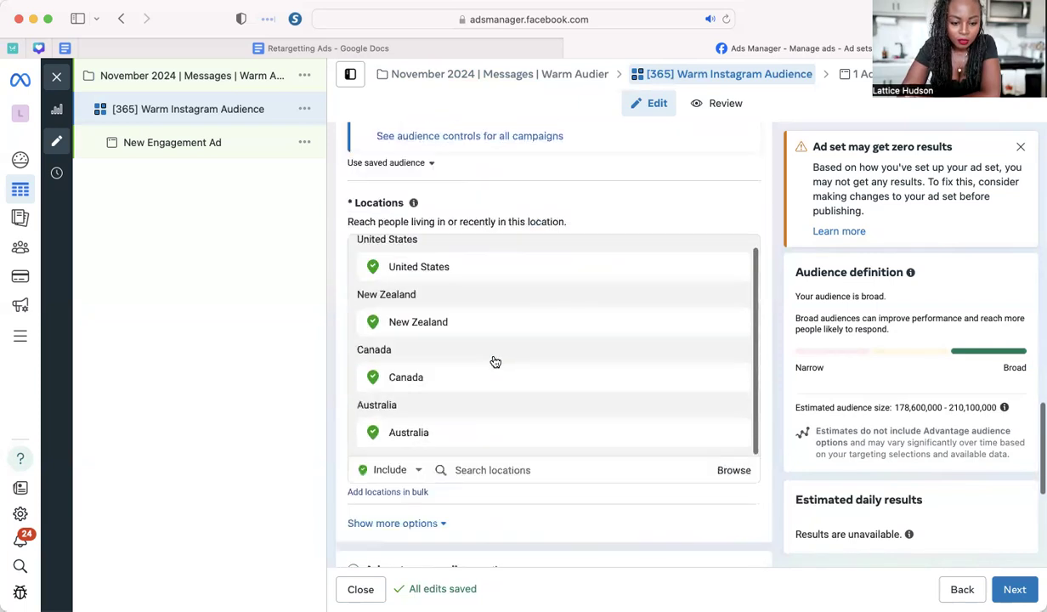
Step: Switch the ad set from Advantage+ audience to the original audience options
scroll(534, 402, "down", 2)
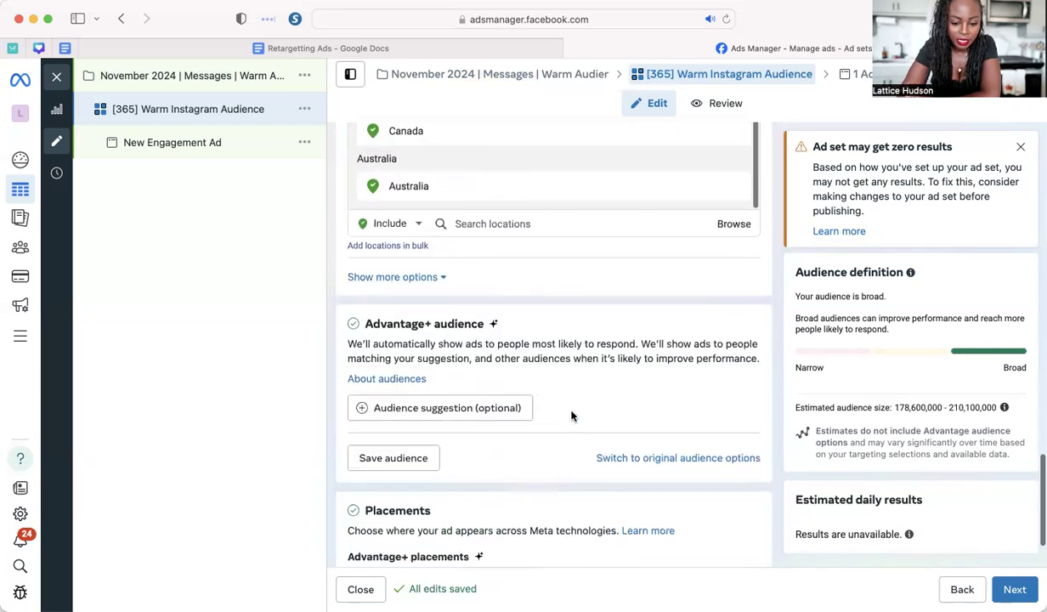
left_click(641, 459)
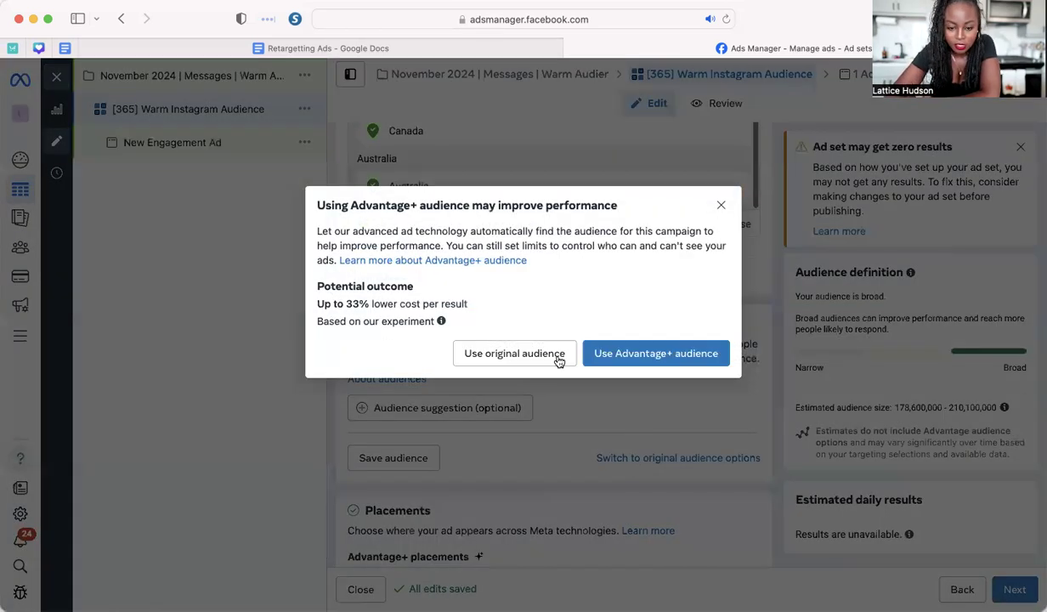
left_click(542, 352)
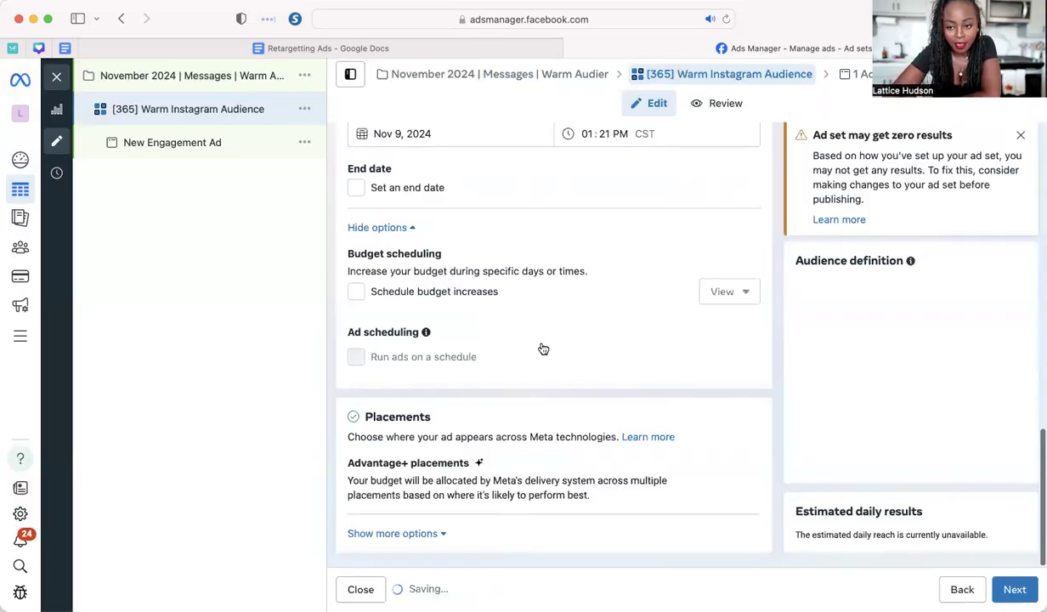
Step: Check which saved audiences are available for the ad set, without choosing one
scroll(542, 348, "down", 5)
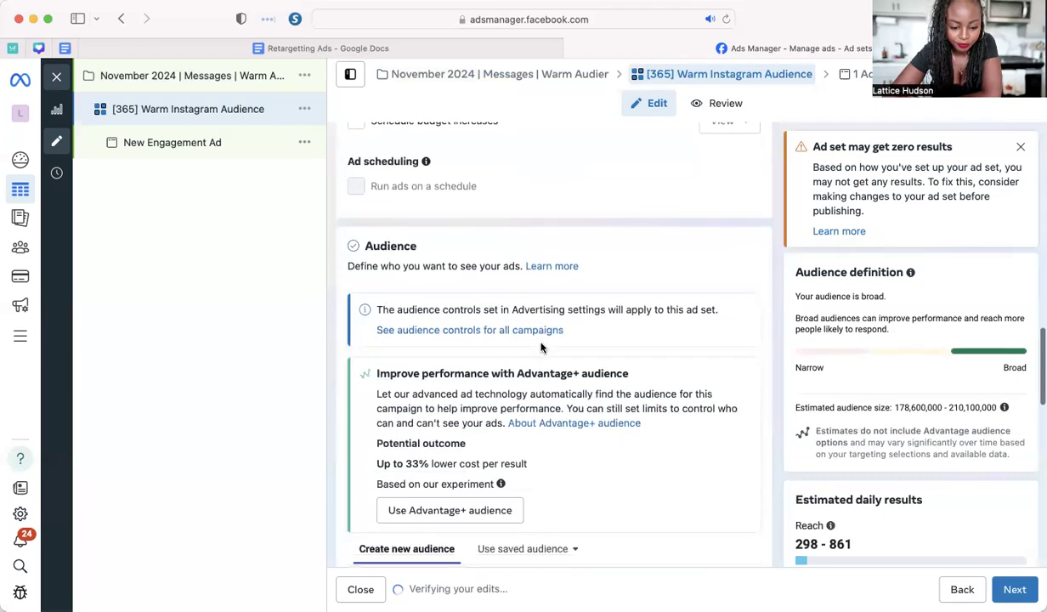
scroll(542, 348, "down", 2)
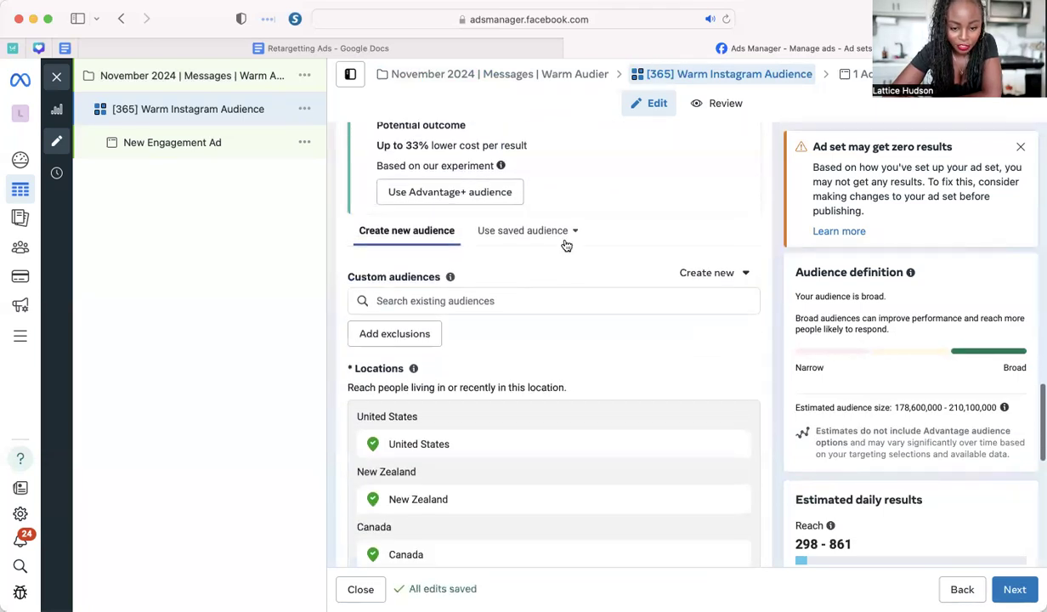
left_click(520, 240)
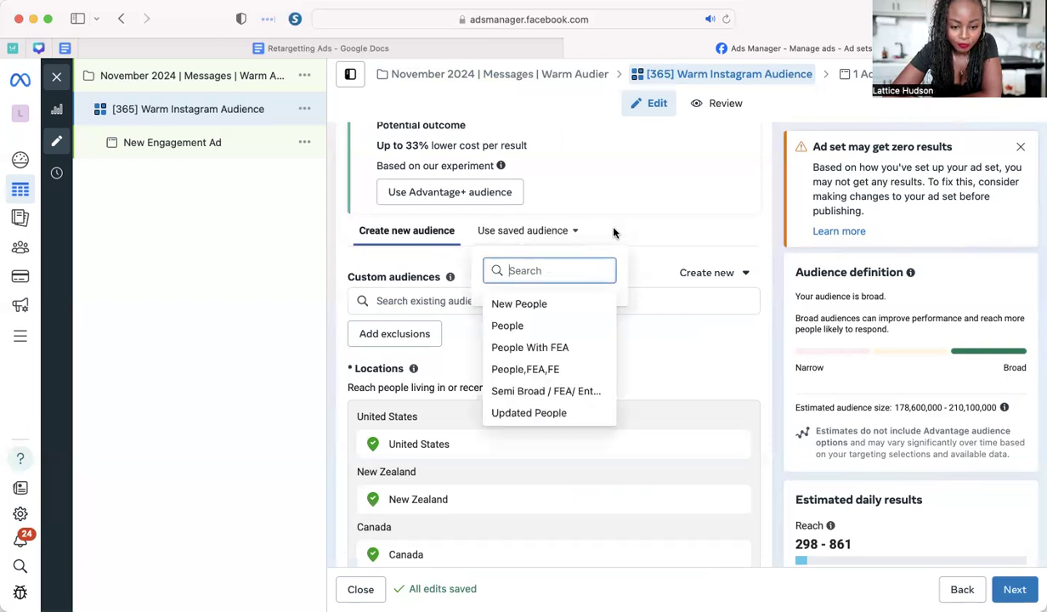
left_click(648, 242)
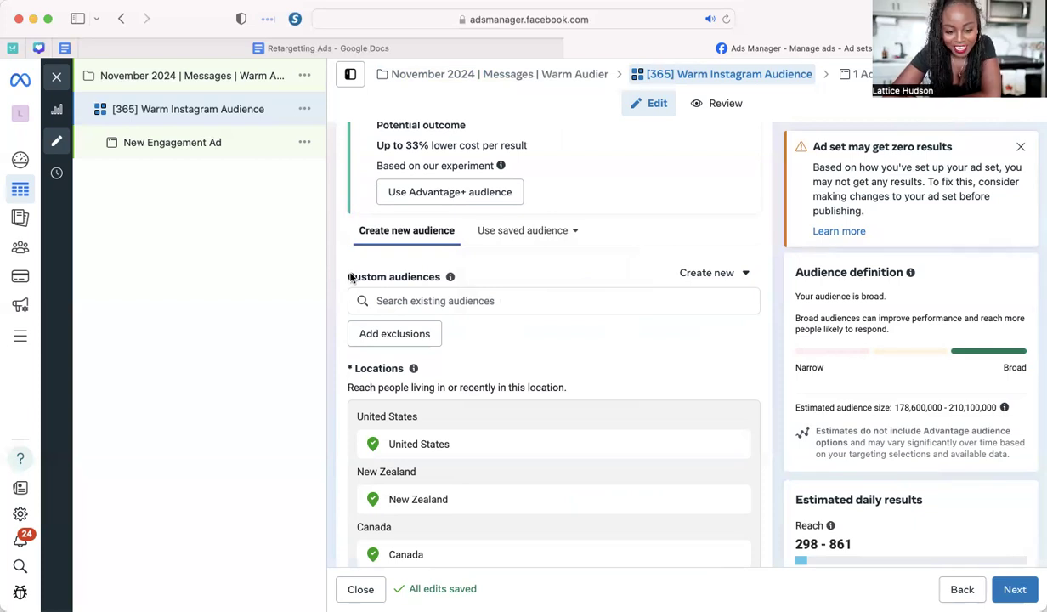
Step: Add the custom audience "[ALL ENGAGED] - 365 Oct 2024" and turn off reaching people beyond the custom audience
left_click(392, 299)
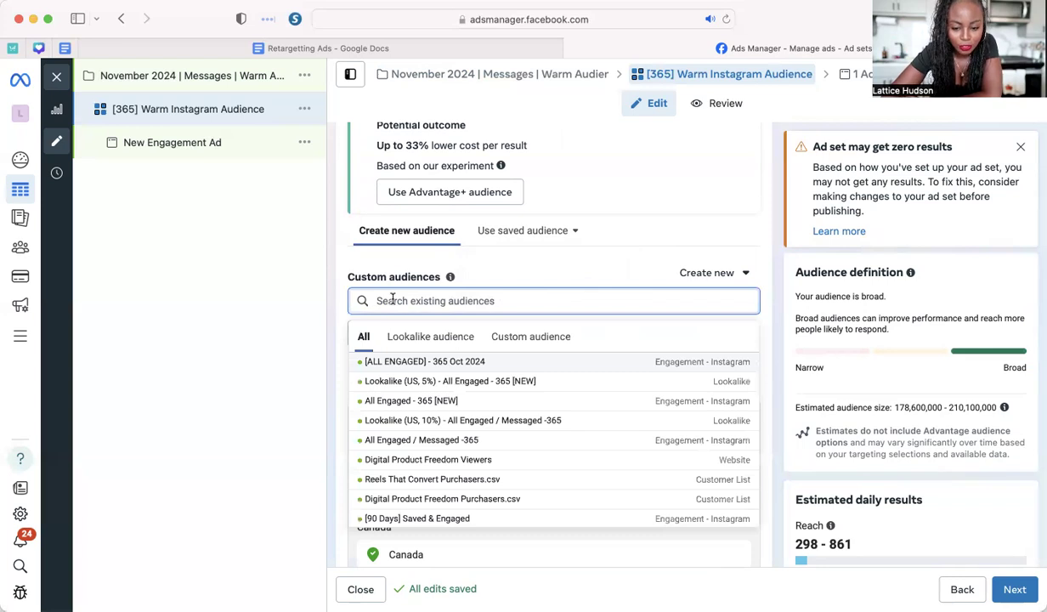
mouse_move(429, 367)
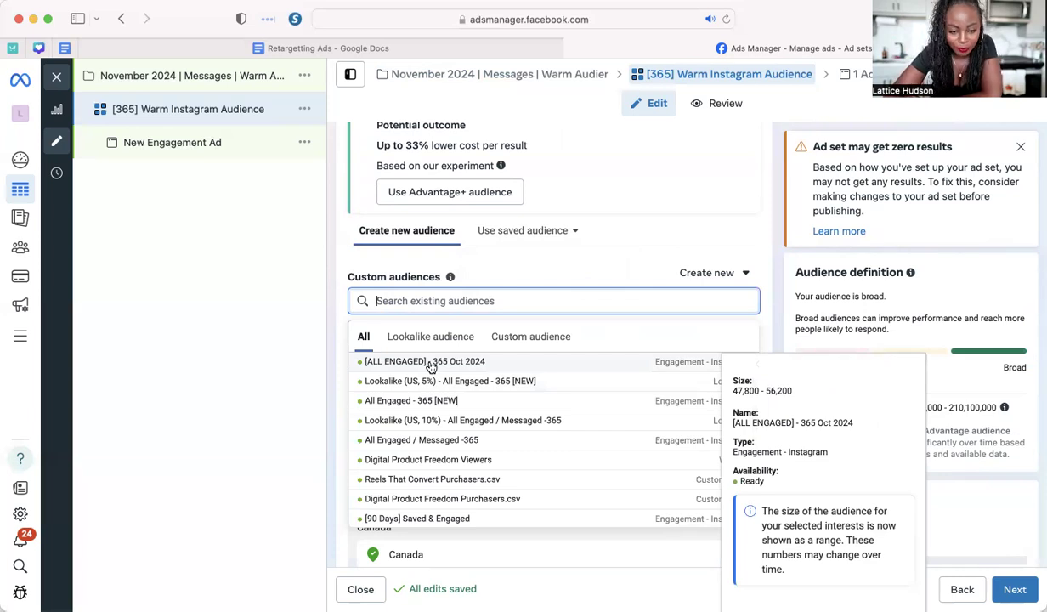
left_click(430, 364)
left_click(432, 367)
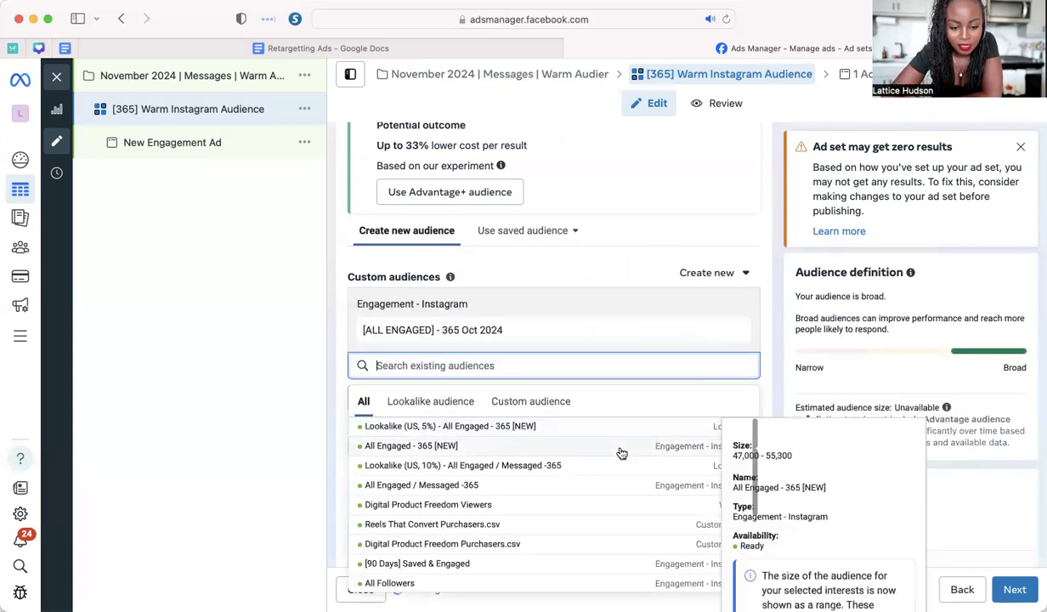
scroll(619, 452, "down", 1)
left_click(614, 243)
scroll(617, 336, "down", 1)
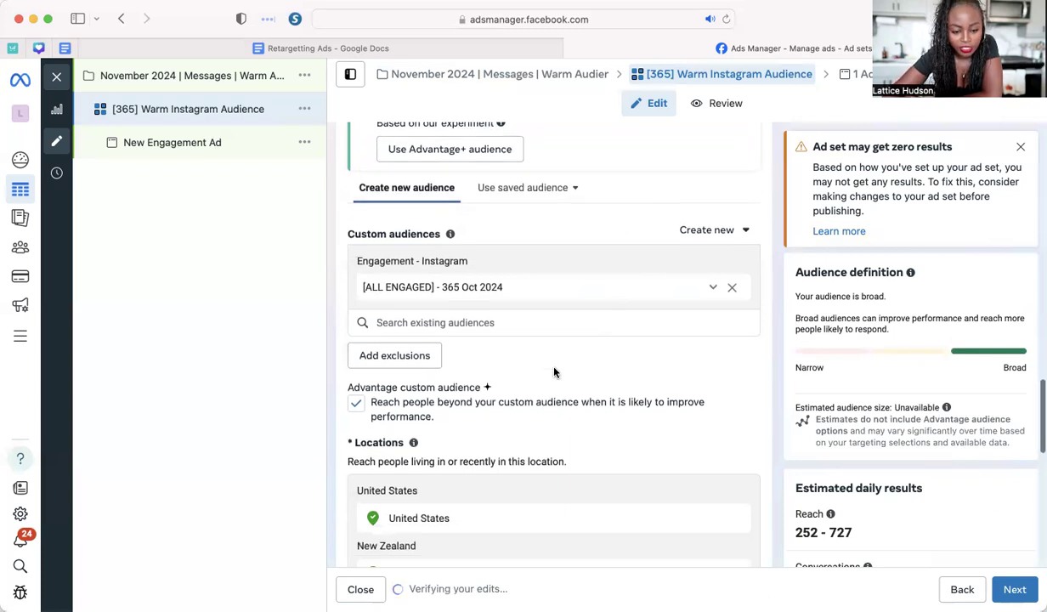
left_click(364, 411)
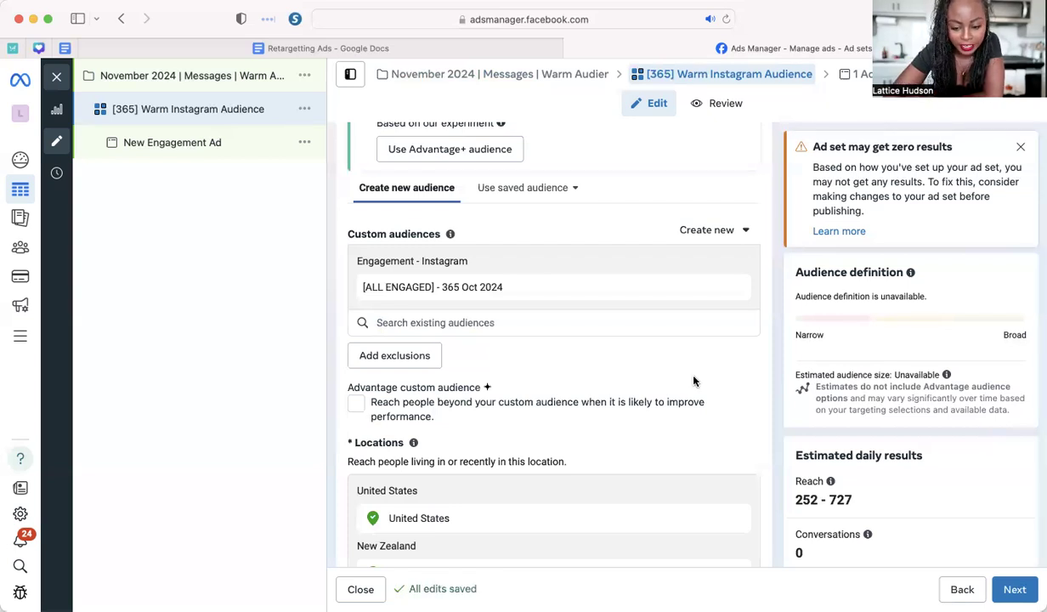
Step: Restrict the ad set's audience language to English (All)
scroll(707, 376, "down", 5)
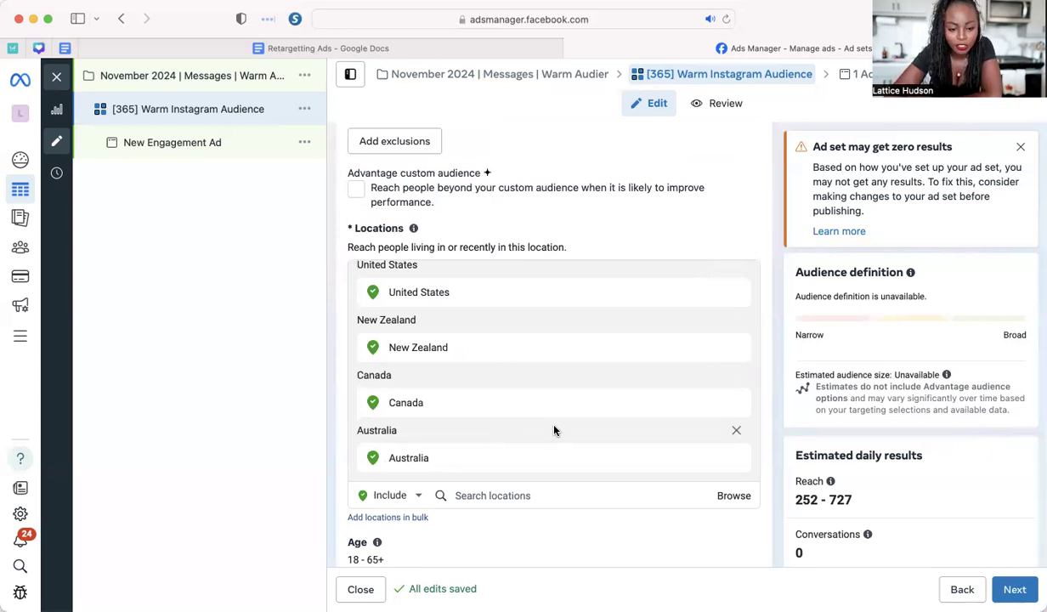
scroll(554, 430, "down", 4)
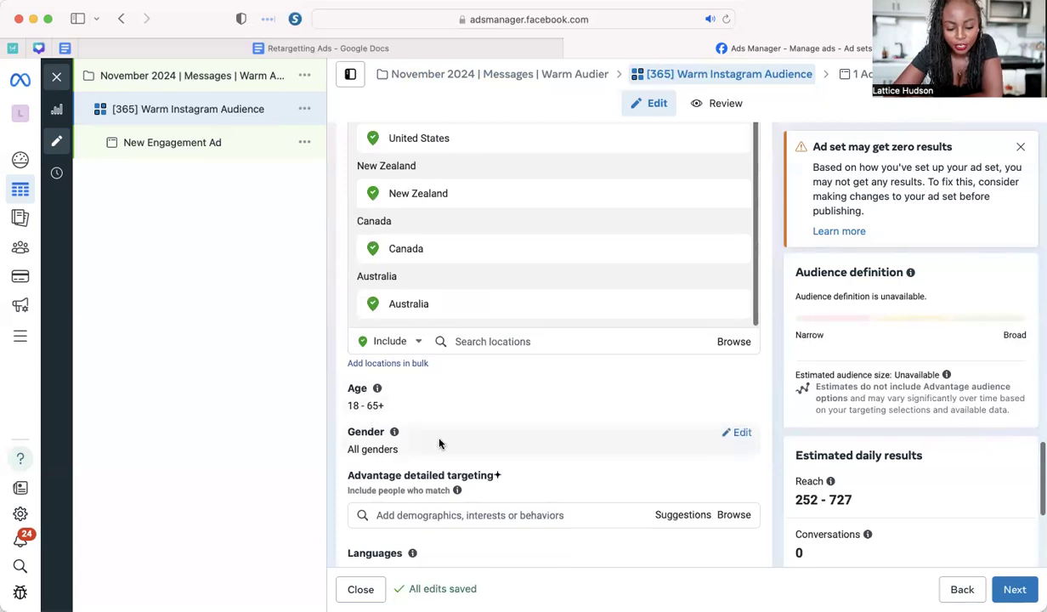
scroll(439, 443, "down", 4)
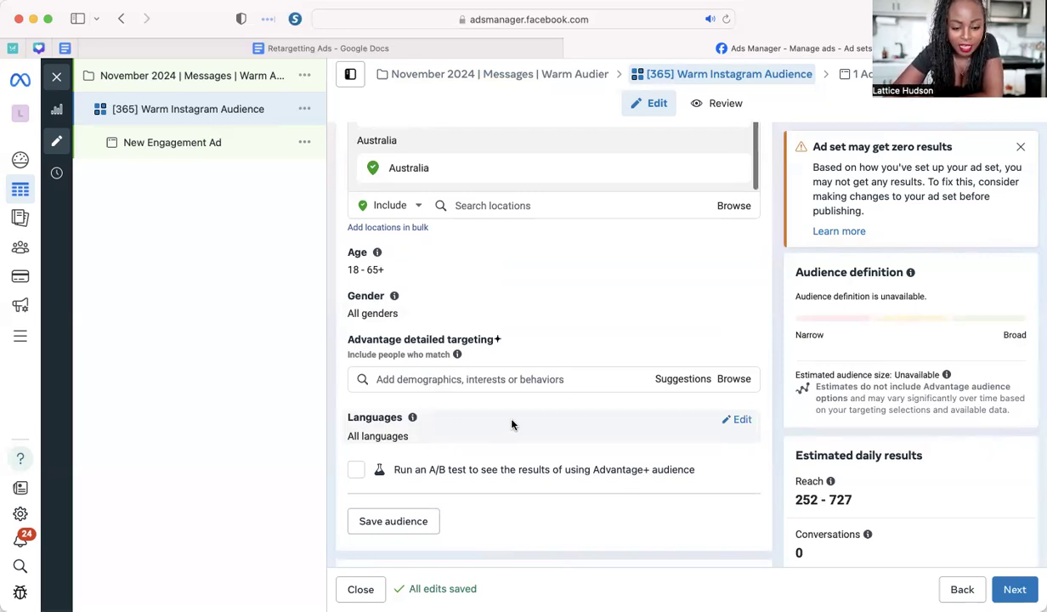
scroll(510, 417, "down", 1)
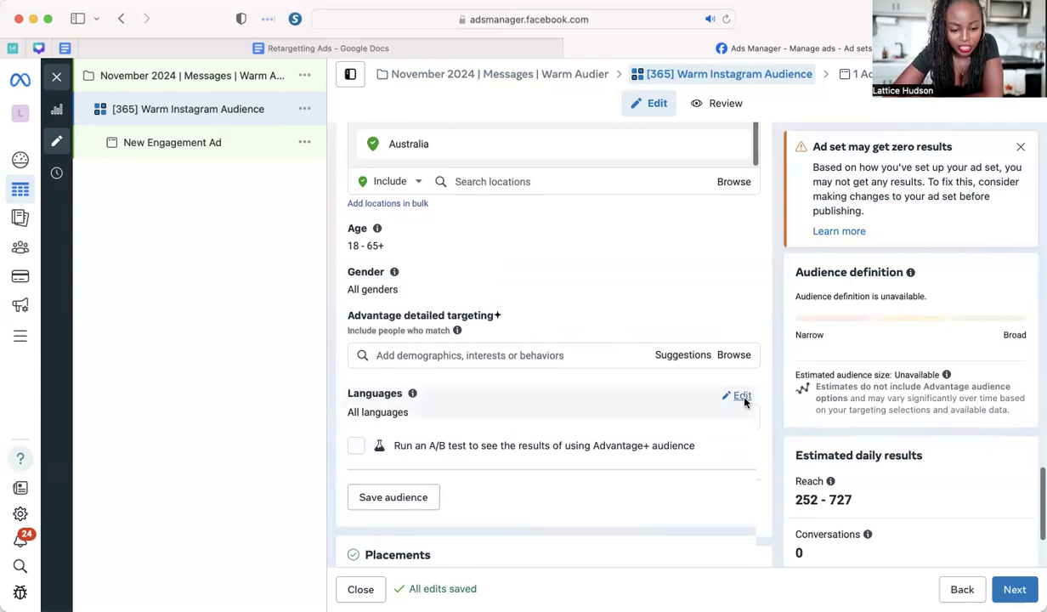
left_click(742, 397)
type("engli")
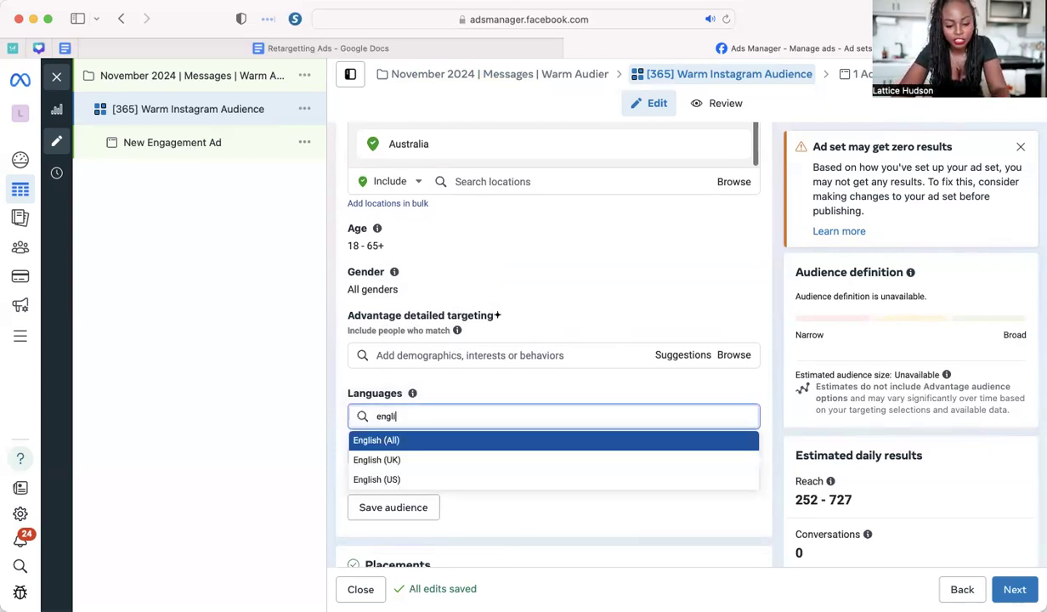
left_click(533, 439)
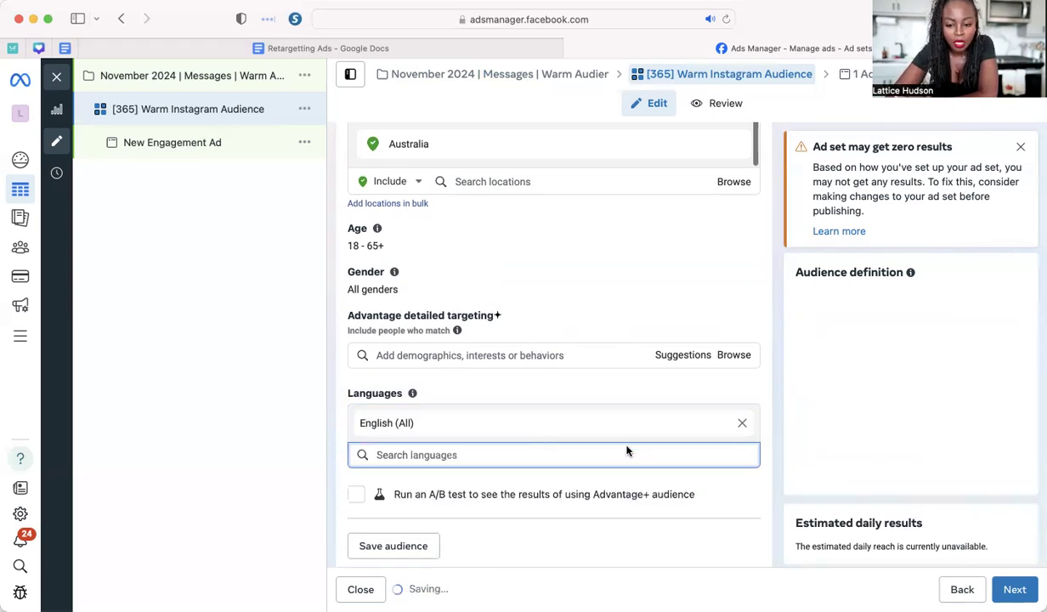
Step: Expand the placement options and switch the ad set from Advantage+ placements to manual placements
scroll(744, 408, "down", 5)
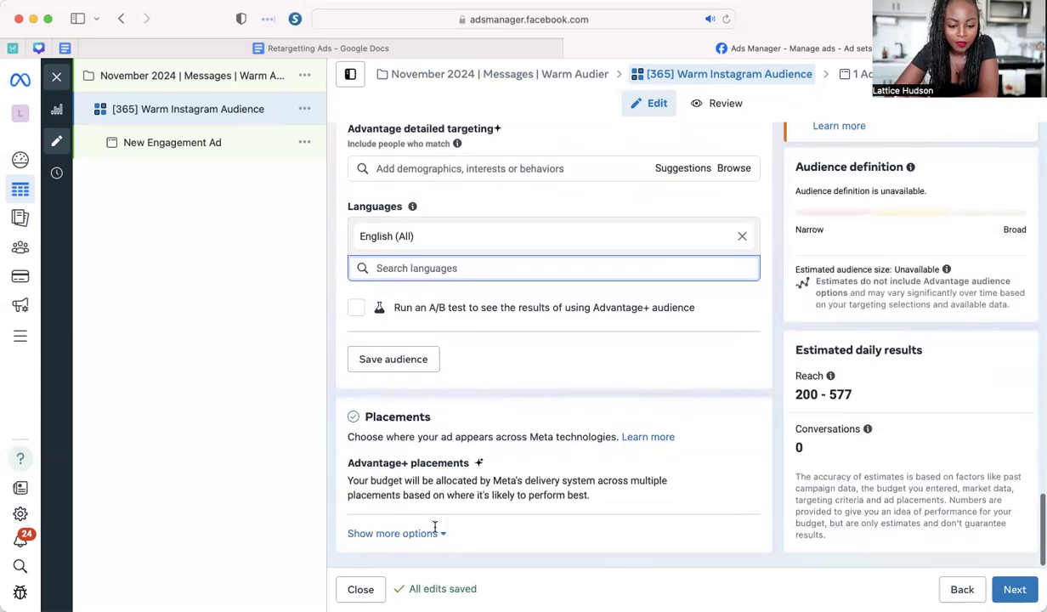
left_click(435, 538)
scroll(581, 456, "down", 6)
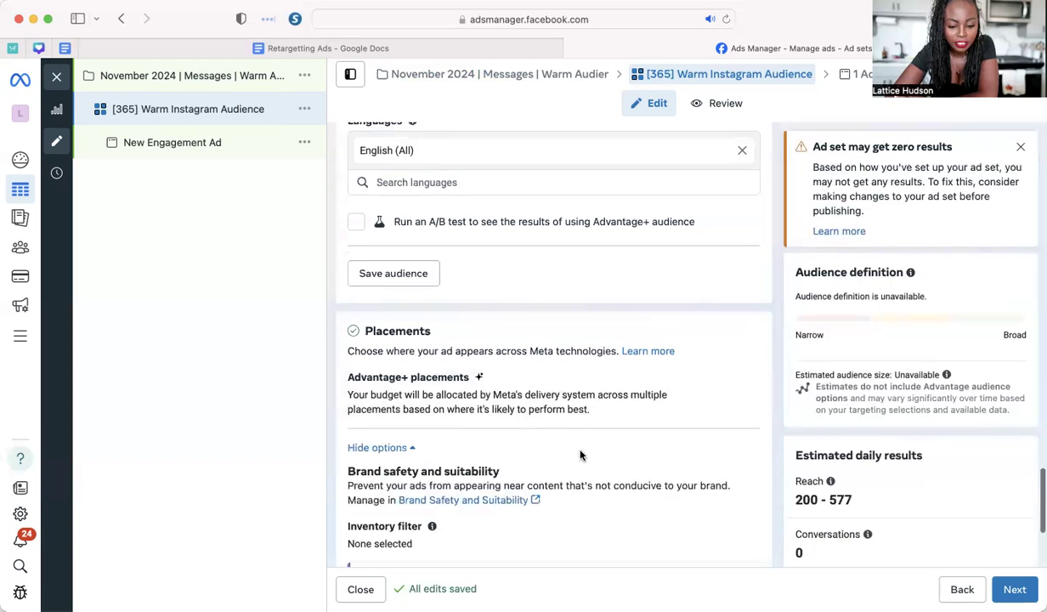
scroll(582, 455, "up", 2)
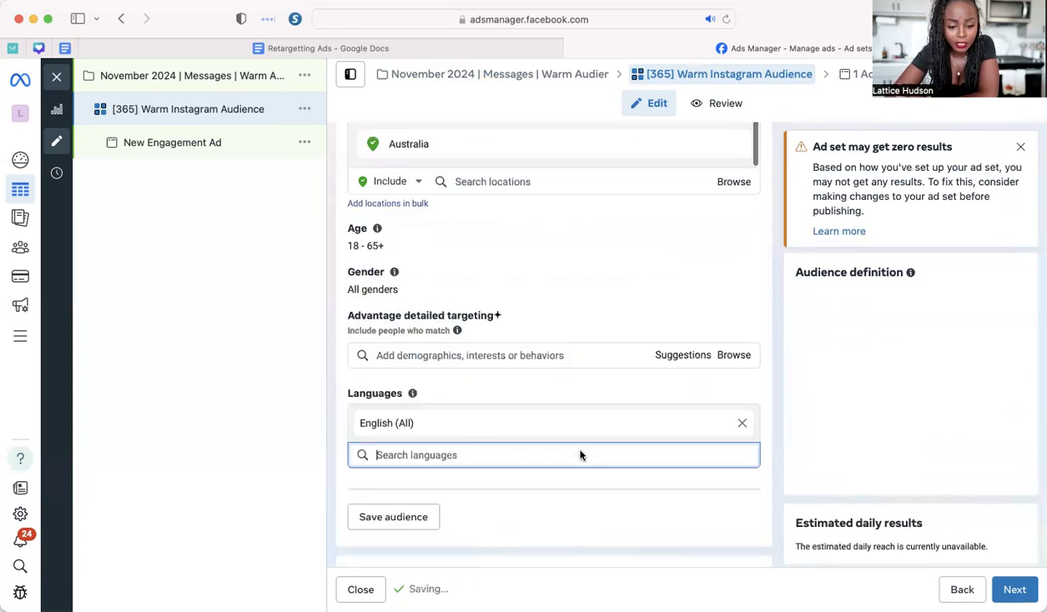
scroll(633, 434, "down", 4)
scroll(629, 429, "up", 3)
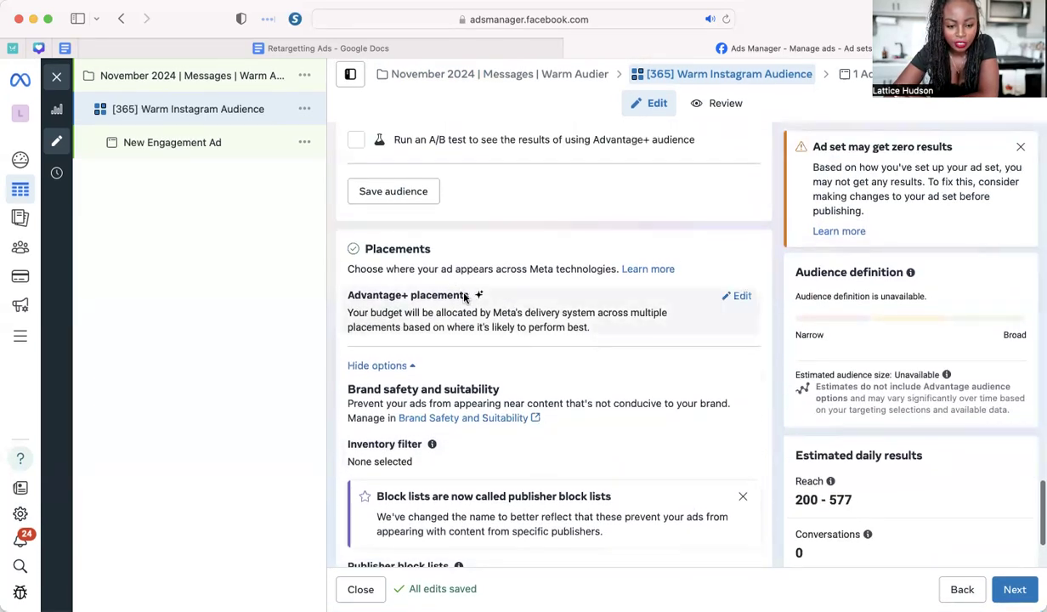
left_click(723, 294)
scroll(561, 390, "down", 5)
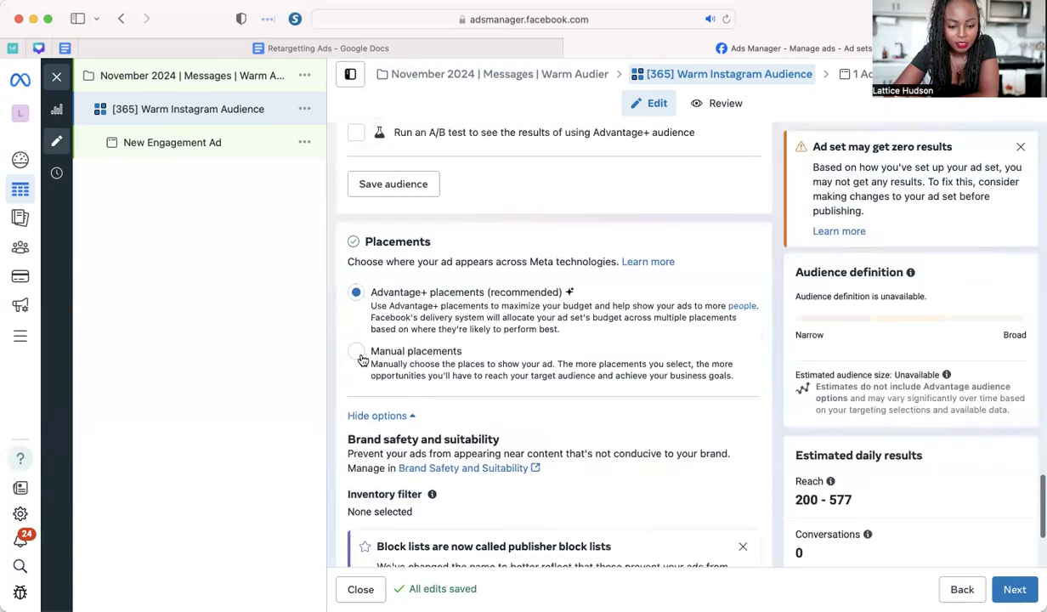
left_click(361, 357)
Step: Deselect the Instagram Stories, Instagram Reels and Instagram profile reels placements, keeping the Instagram feed and Explore placements
scroll(580, 394, "down", 4)
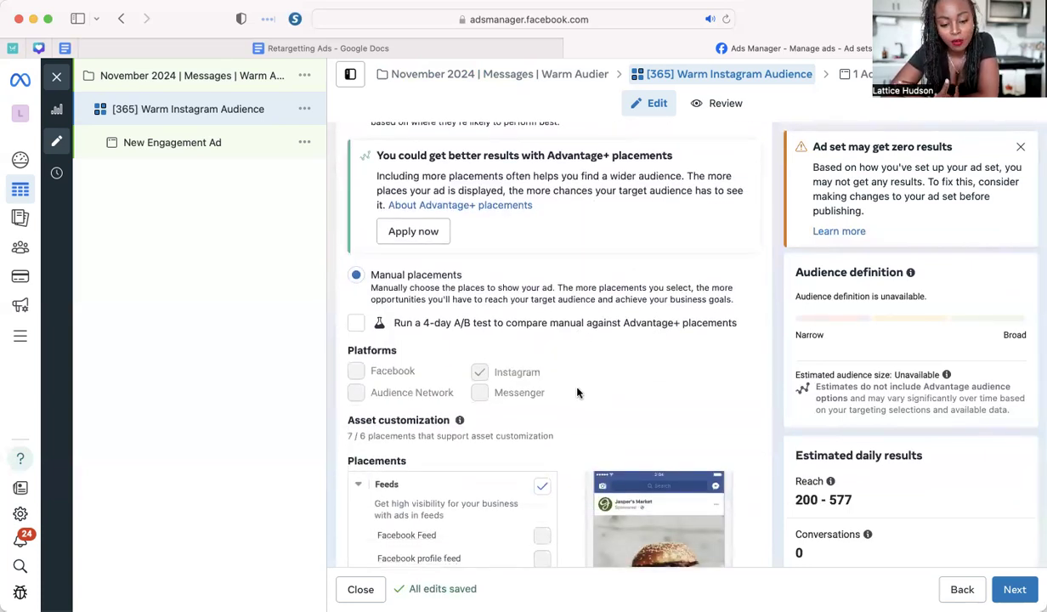
scroll(577, 392, "down", 5)
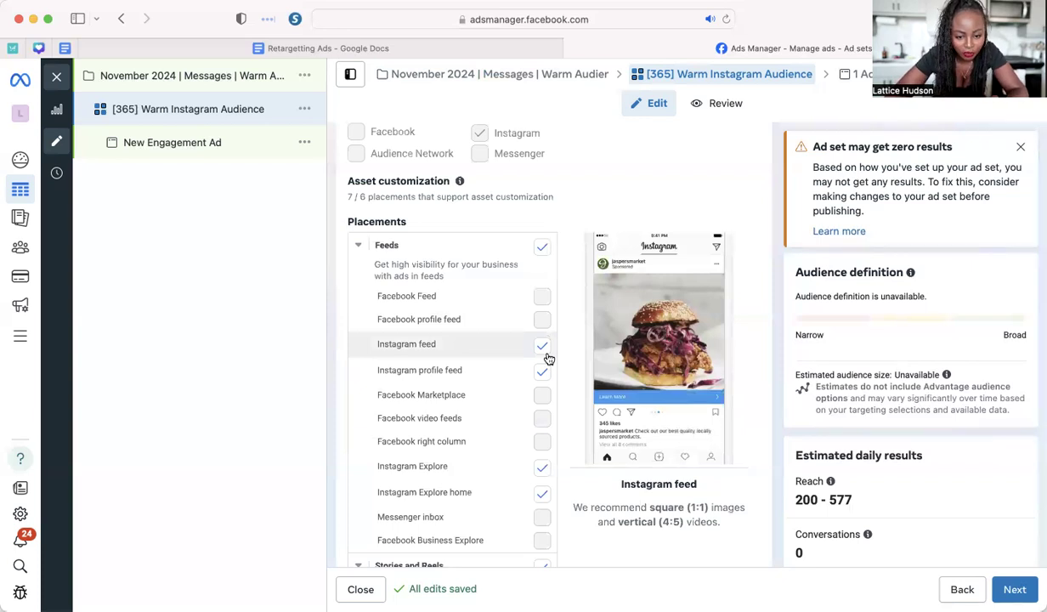
scroll(549, 358, "down", 2)
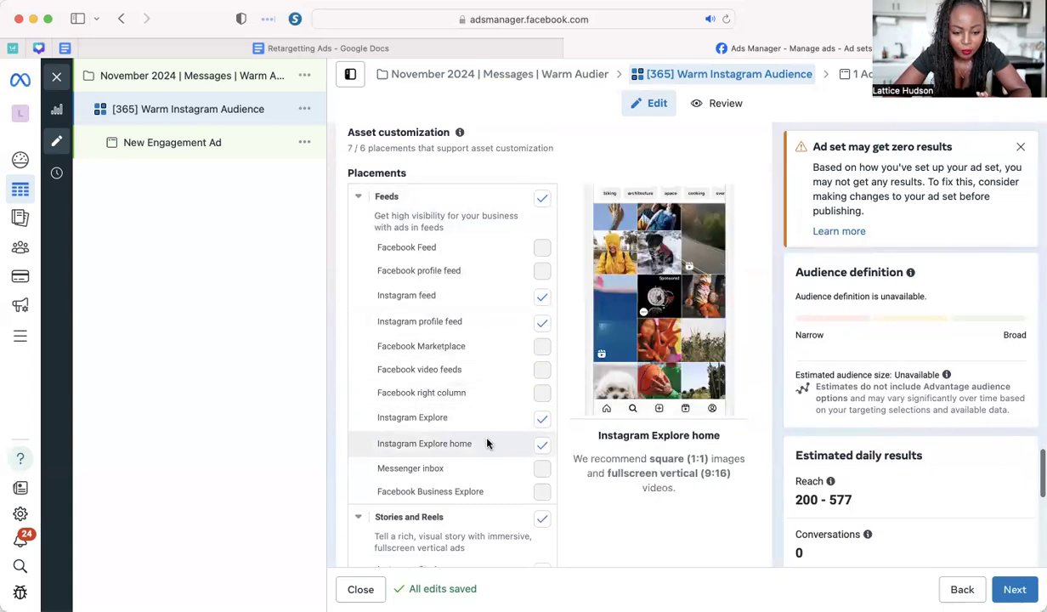
scroll(487, 442, "down", 5)
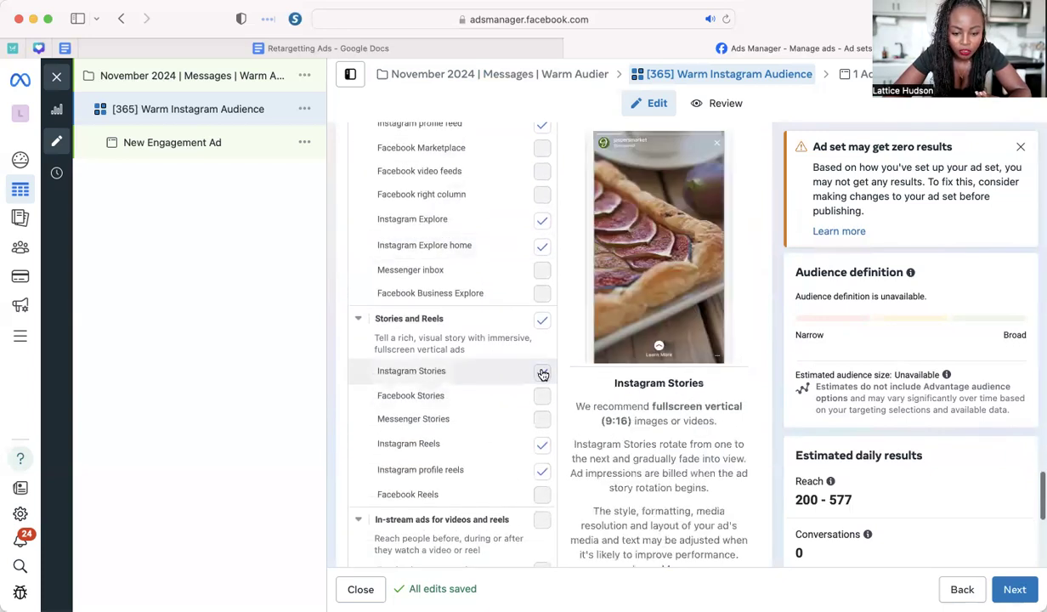
left_click(542, 374)
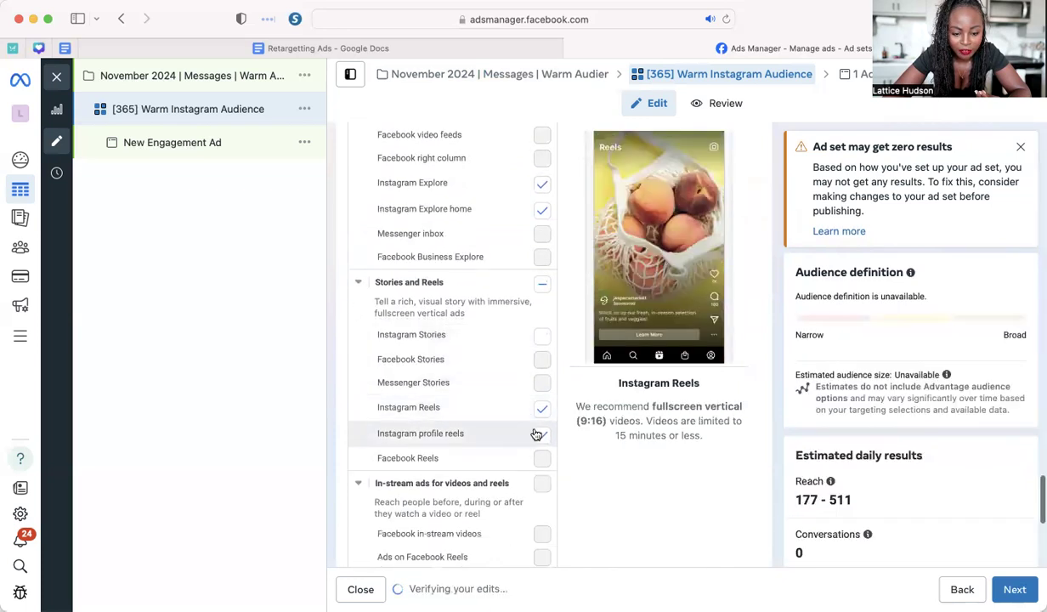
left_click(542, 413)
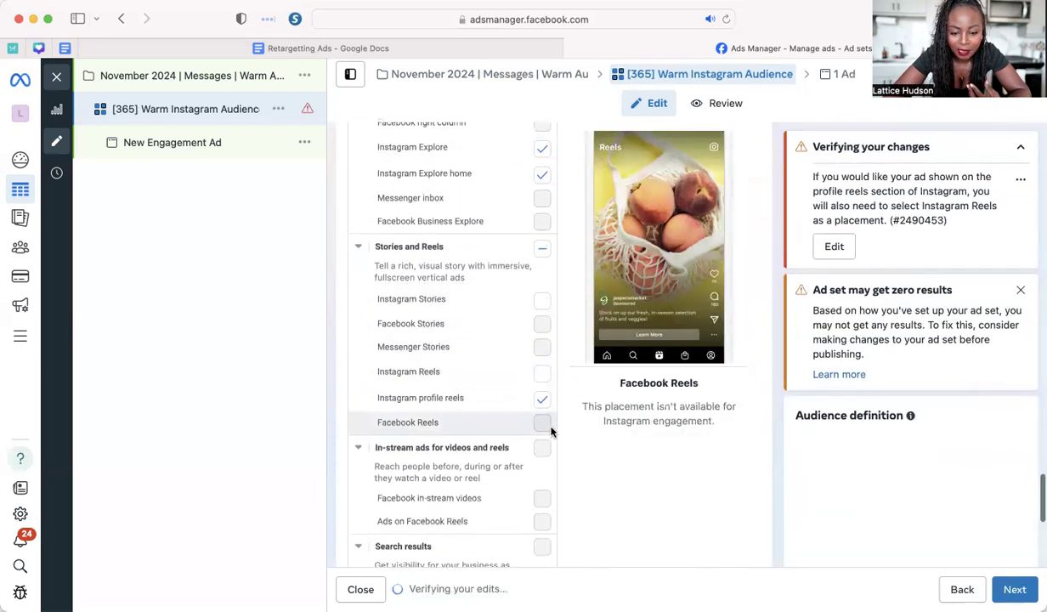
left_click(543, 400)
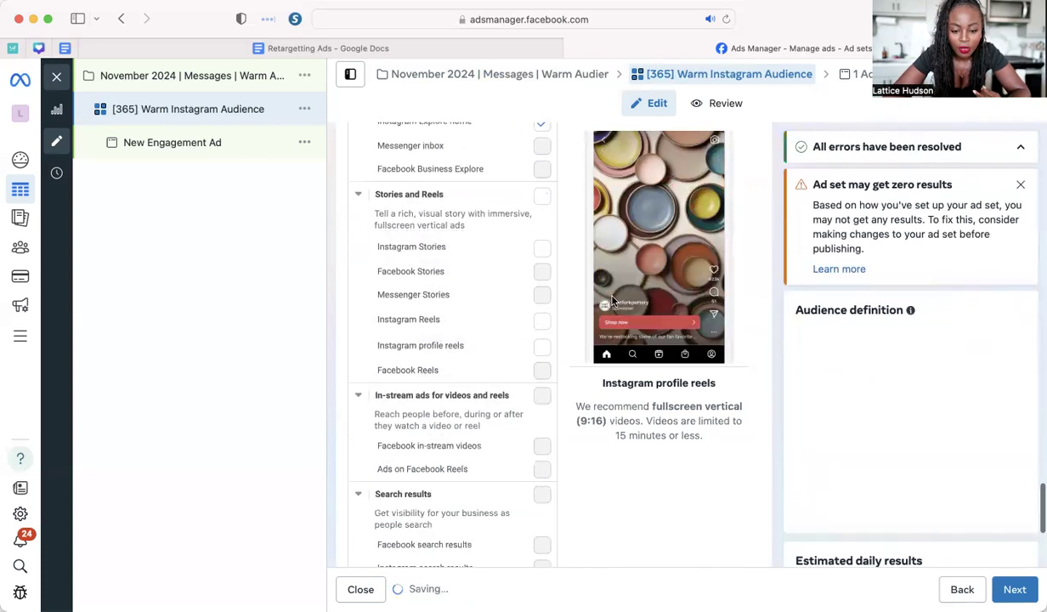
scroll(613, 301, "up", 1)
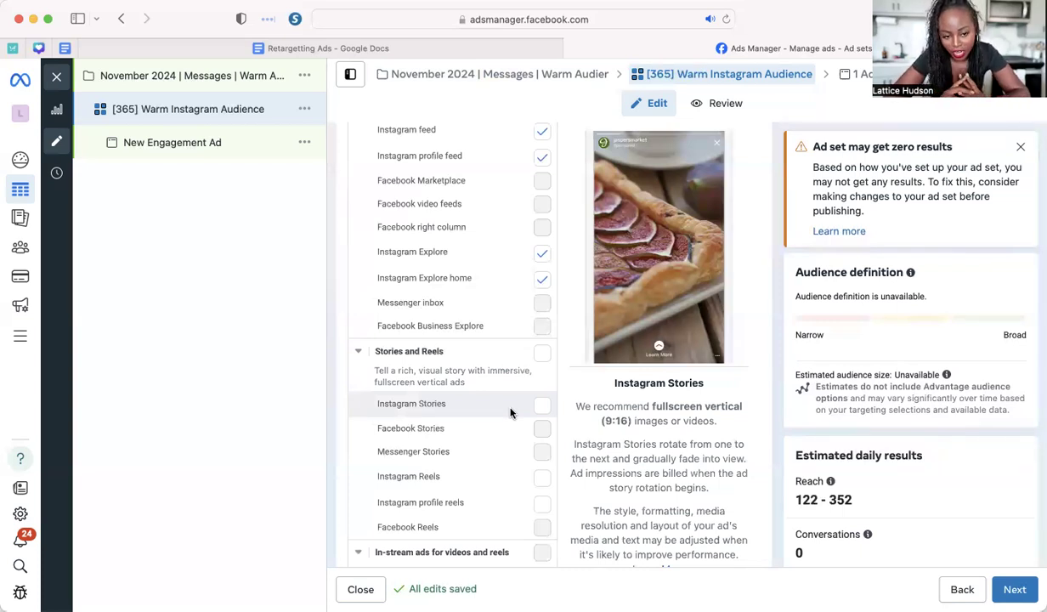
scroll(511, 413, "down", 5)
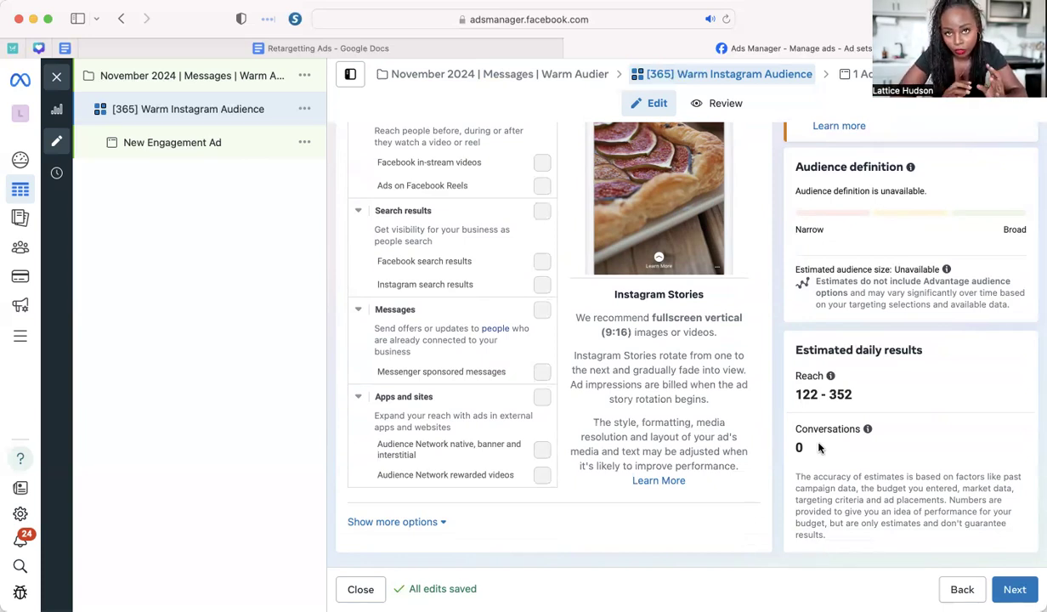
Step: Proceed to the ad level and rename the ad as Selfie
left_click(1017, 589)
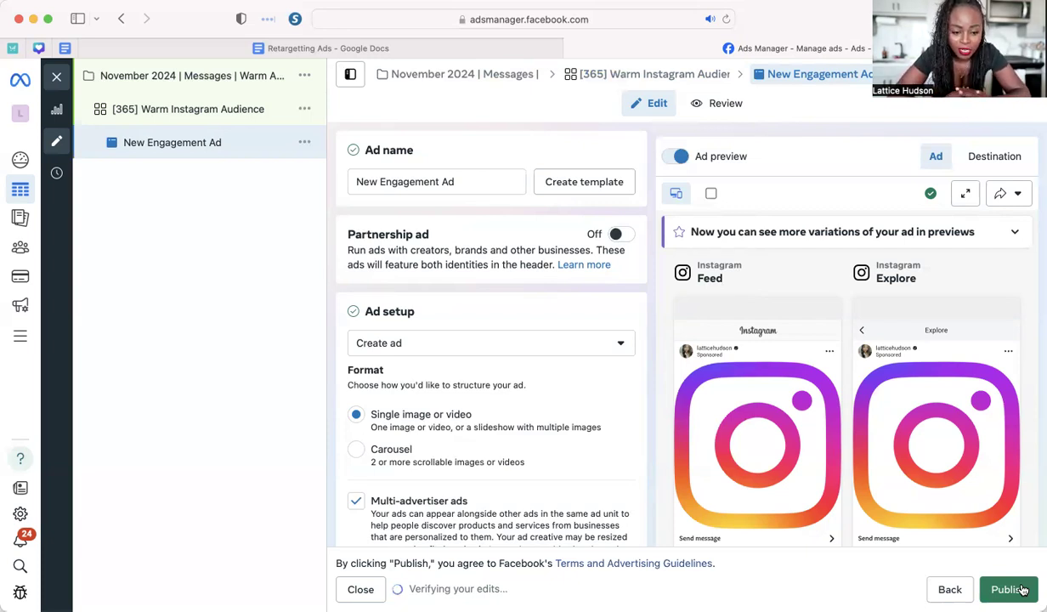
double_click(469, 185)
key("super+a")
key("BackSpace")
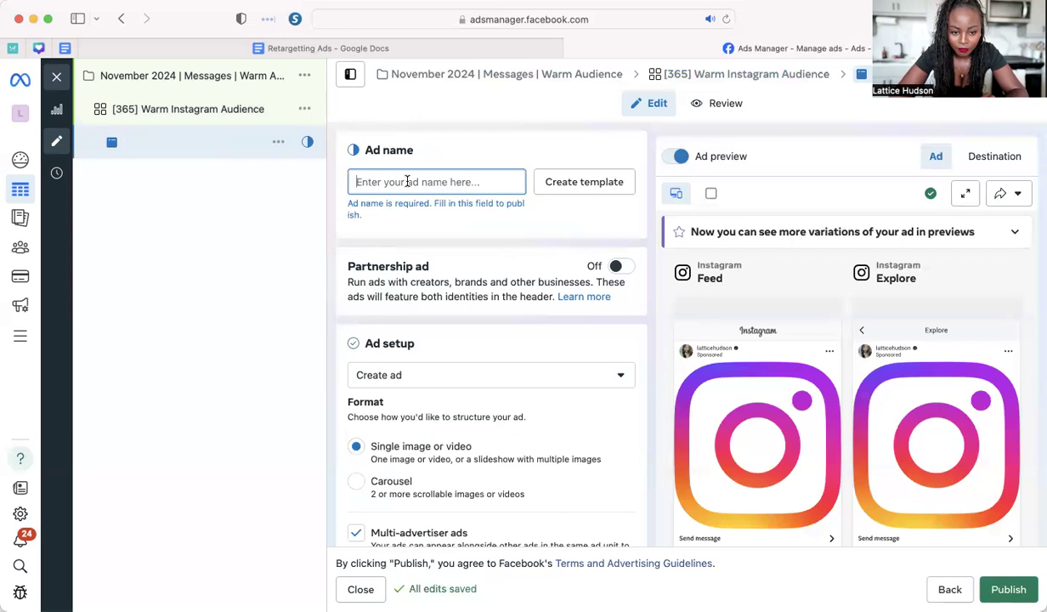
type("Selfie")
left_click(434, 142)
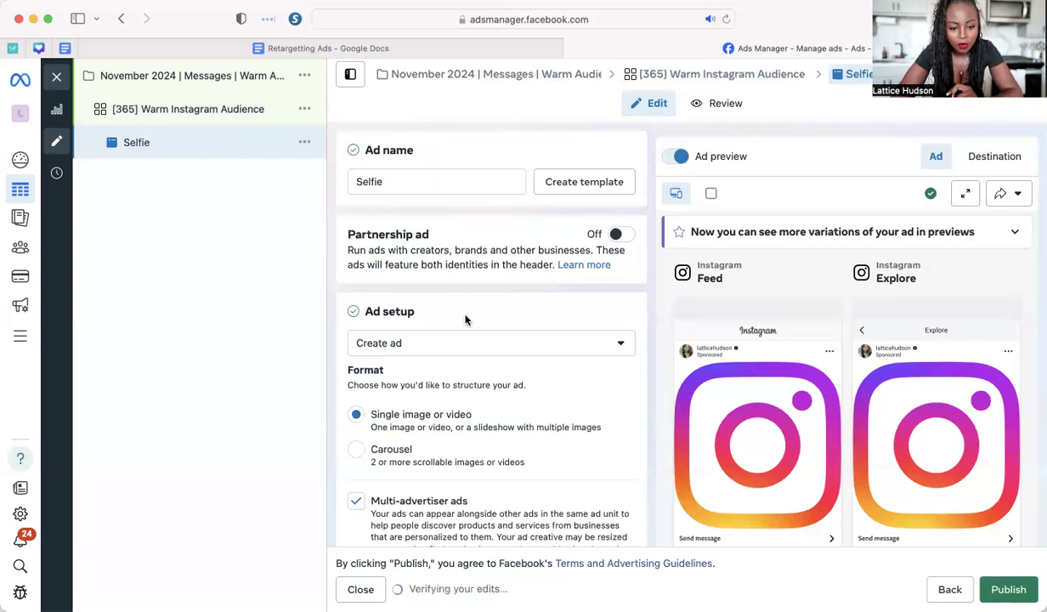
Step: Set the ad setup to use an existing post and turn off multi-advertiser ads
scroll(465, 320, "down", 2)
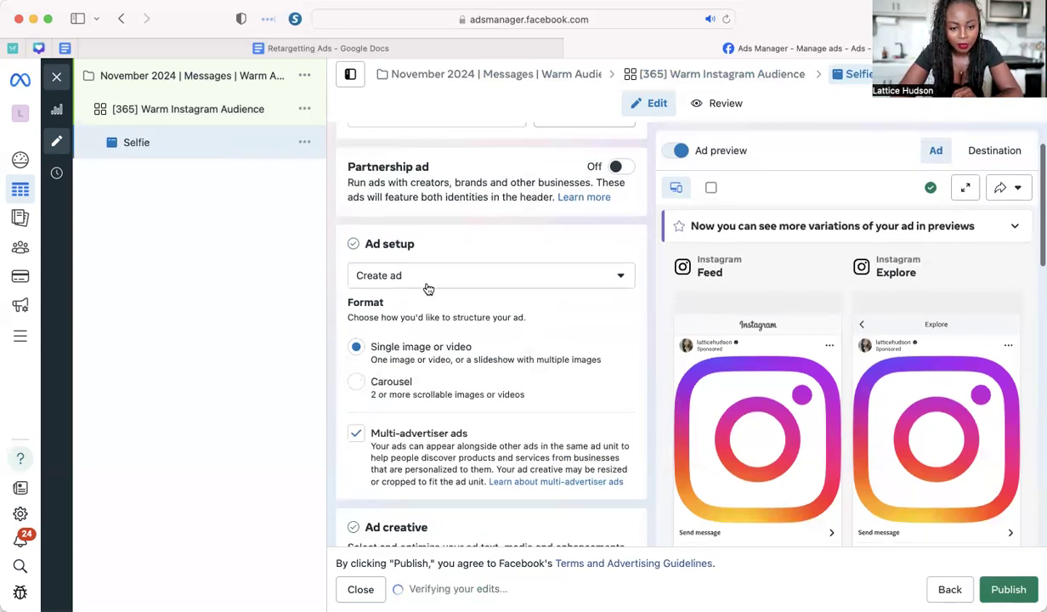
scroll(428, 289, "up", 2)
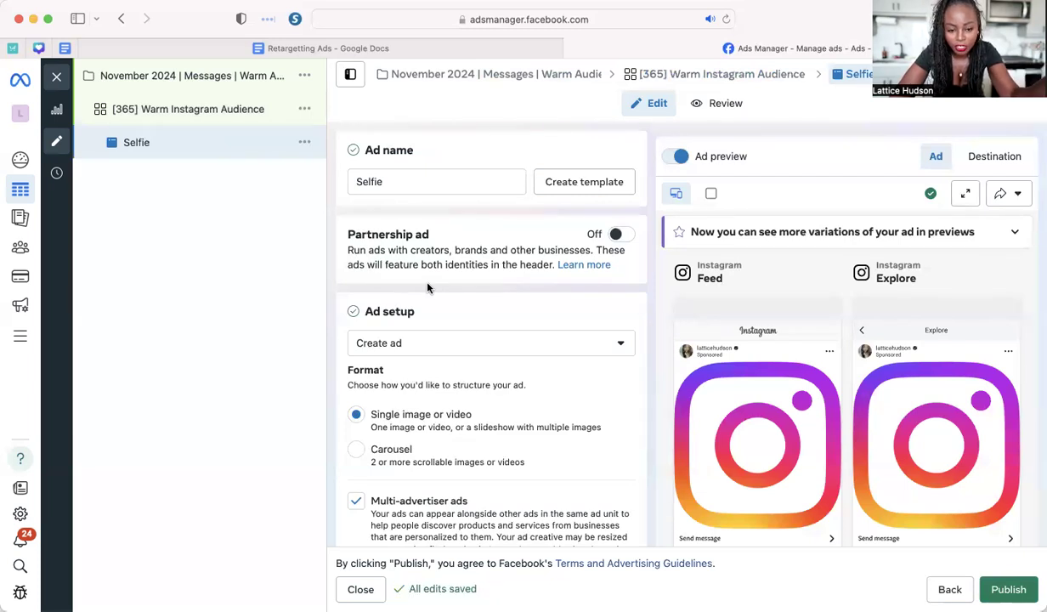
left_click(511, 344)
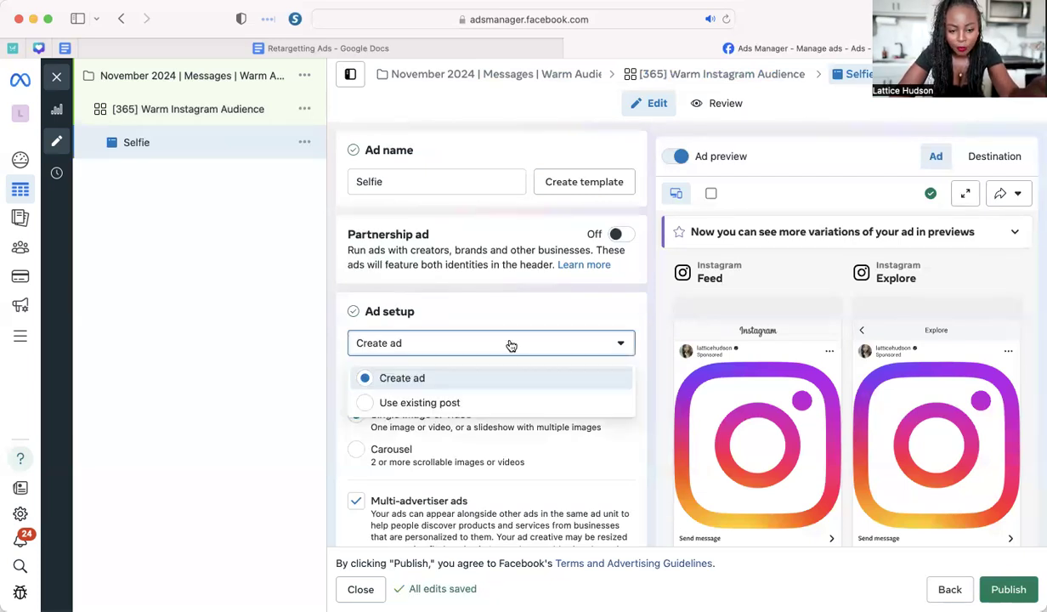
left_click(480, 403)
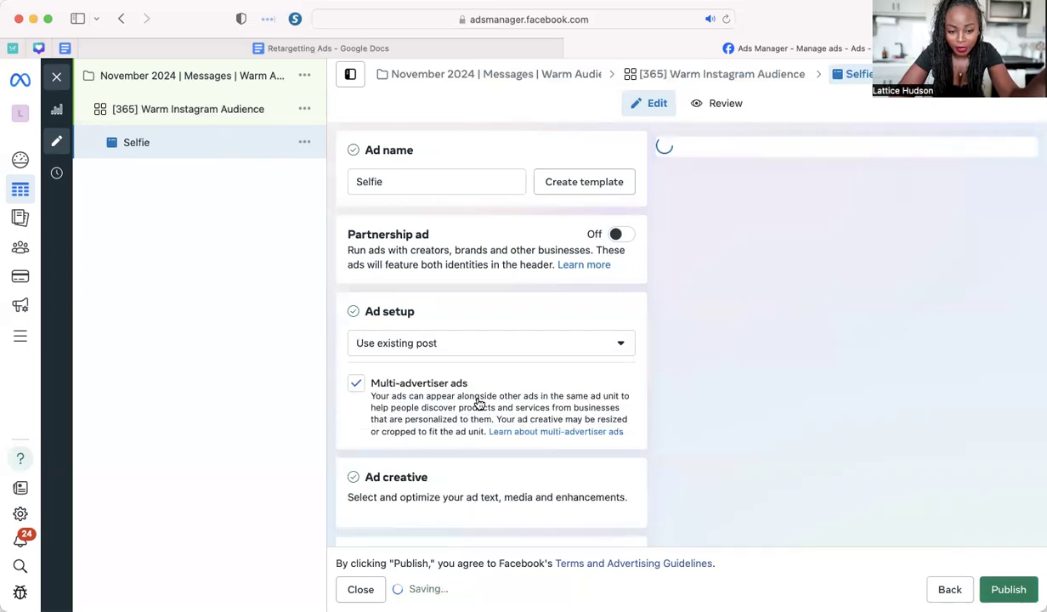
scroll(469, 399, "down", 1)
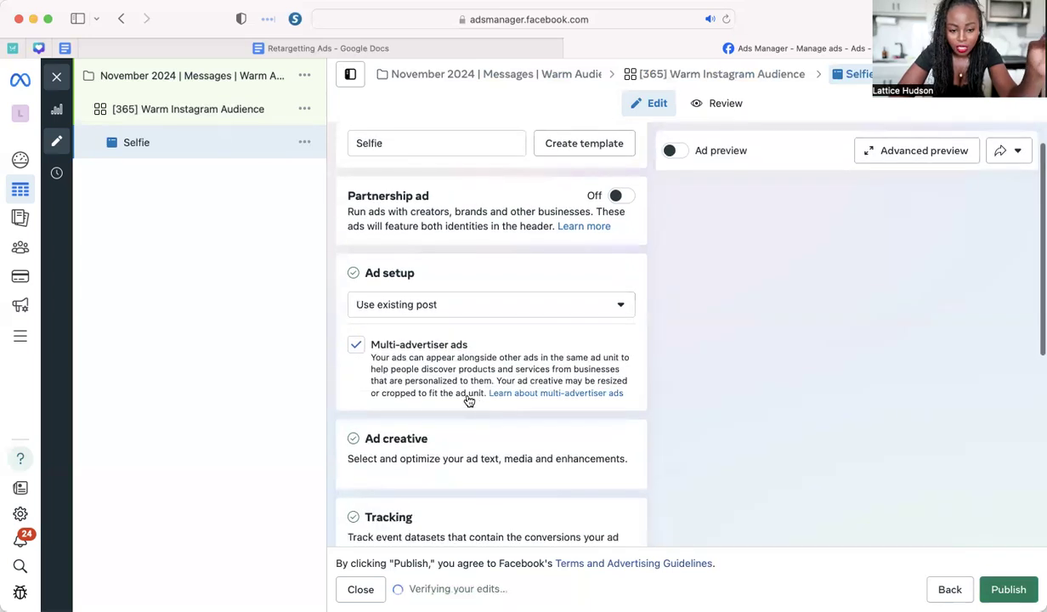
left_click(358, 346)
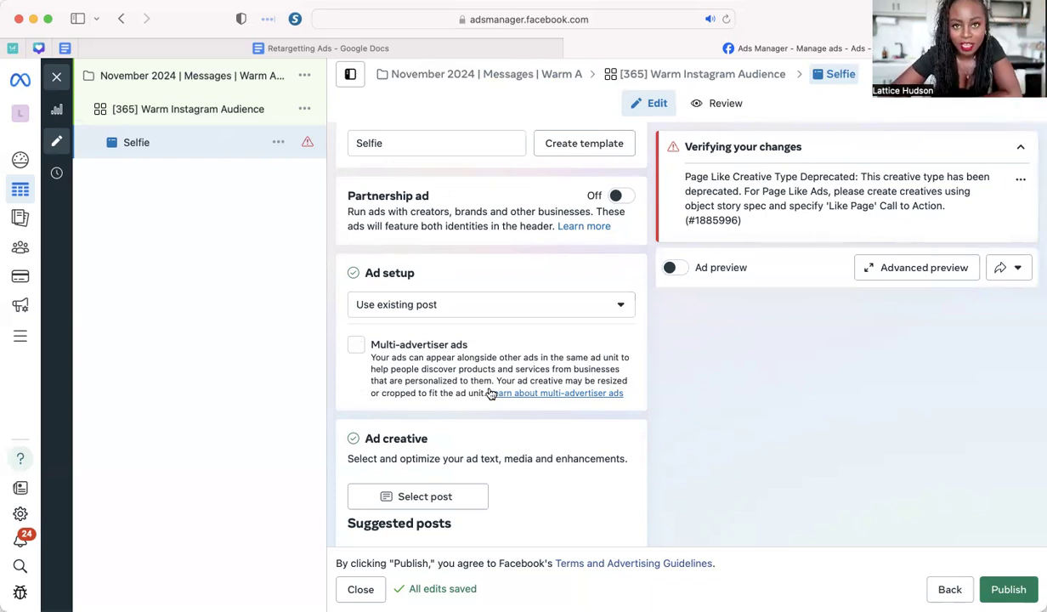
Step: Open the post selection for the ad creative and switch it to the Instagram posts
scroll(490, 393, "down", 5)
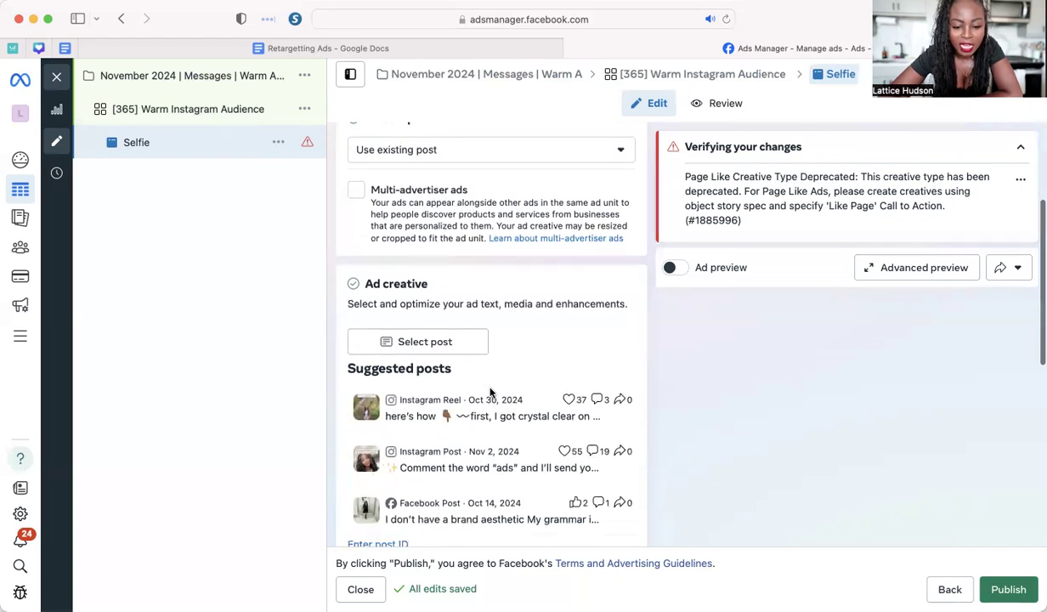
scroll(463, 353, "up", 1)
left_click(430, 371)
scroll(468, 366, "down", 1)
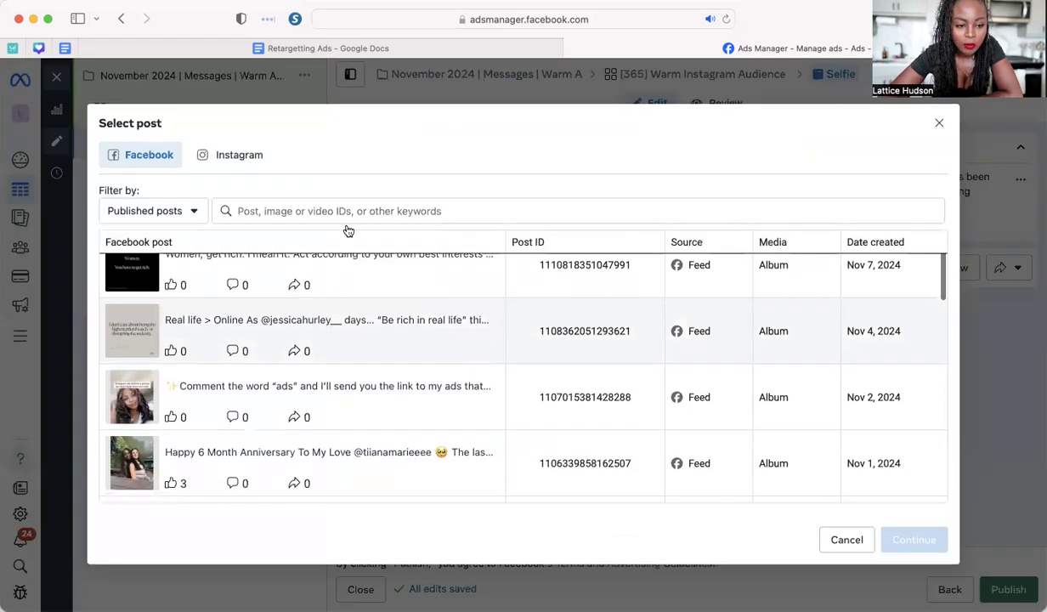
left_click(247, 158)
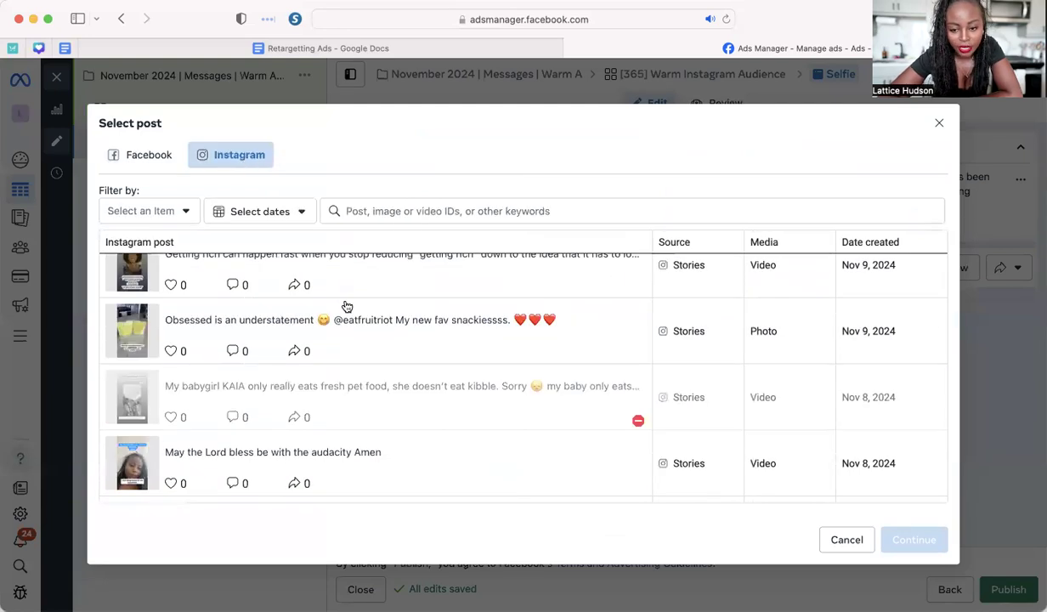
scroll(376, 359, "up", 1)
scroll(374, 360, "down", 2)
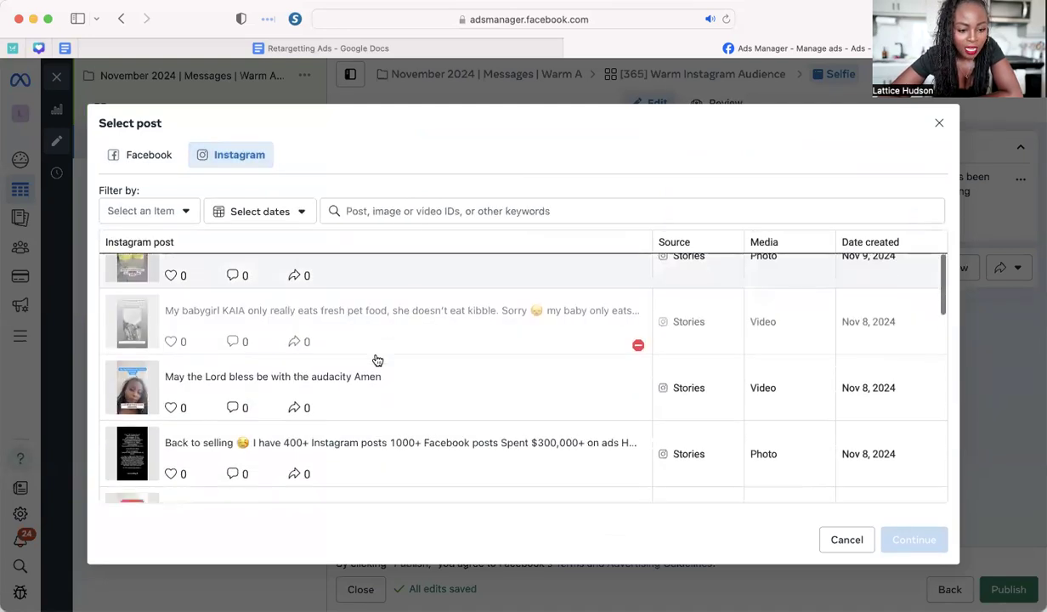
Step: Filter the Instagram posts by the Feed post type and the Carousel media type
left_click(178, 212)
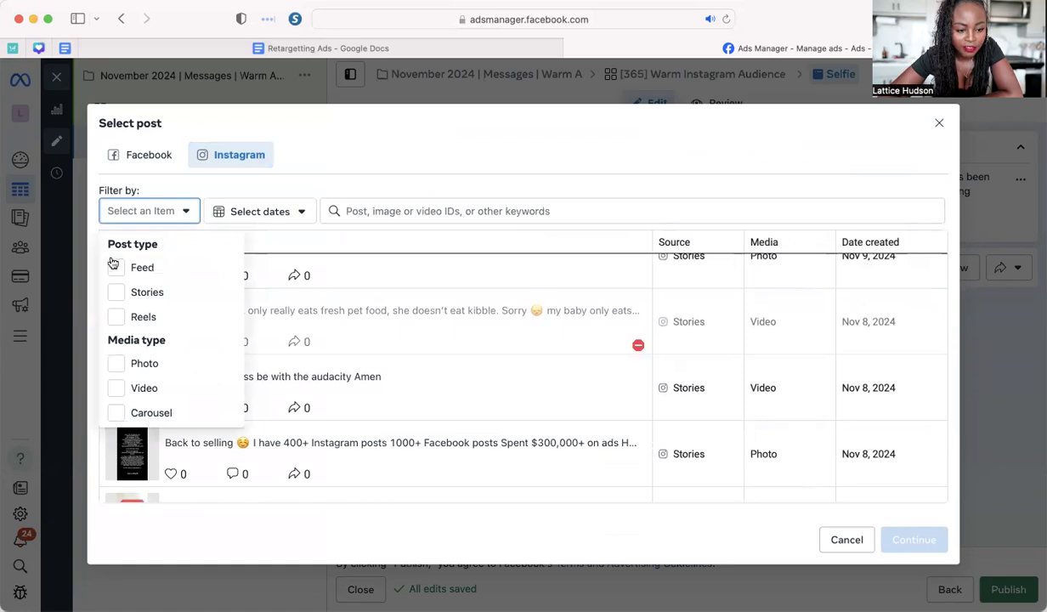
left_click(120, 270)
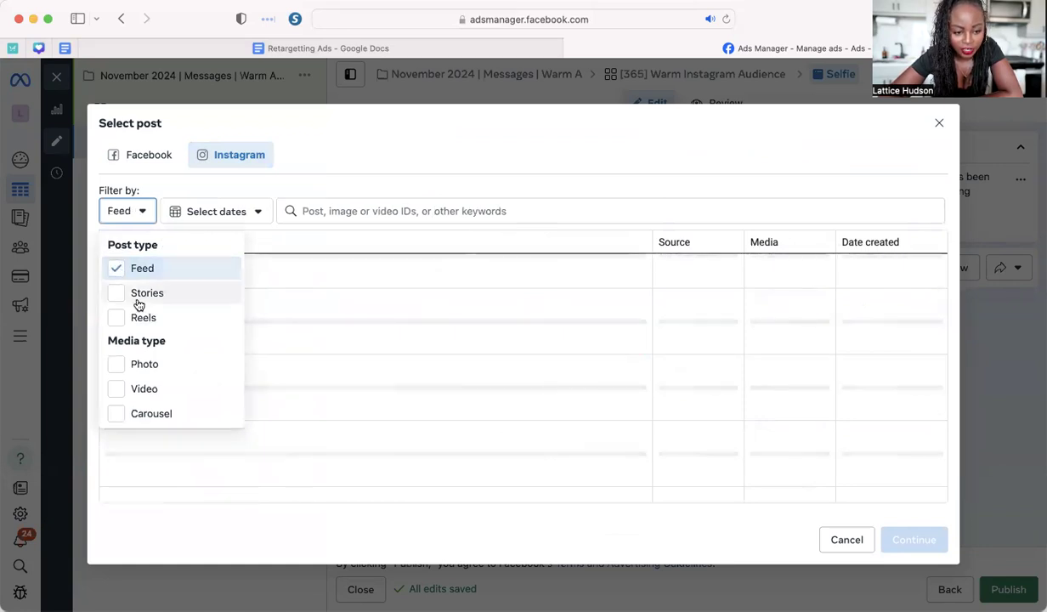
left_click(118, 414)
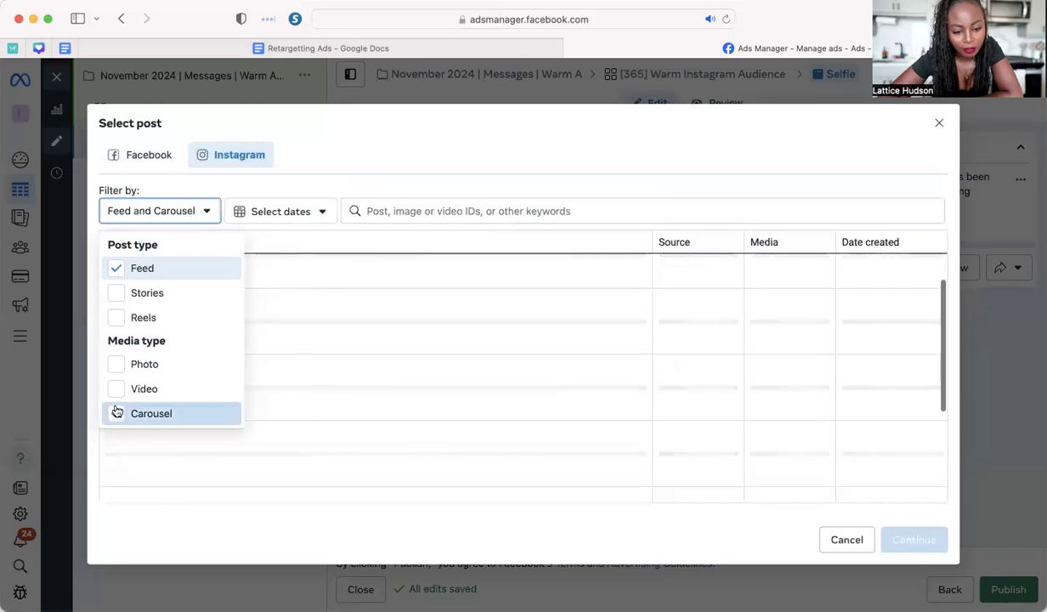
left_click(506, 173)
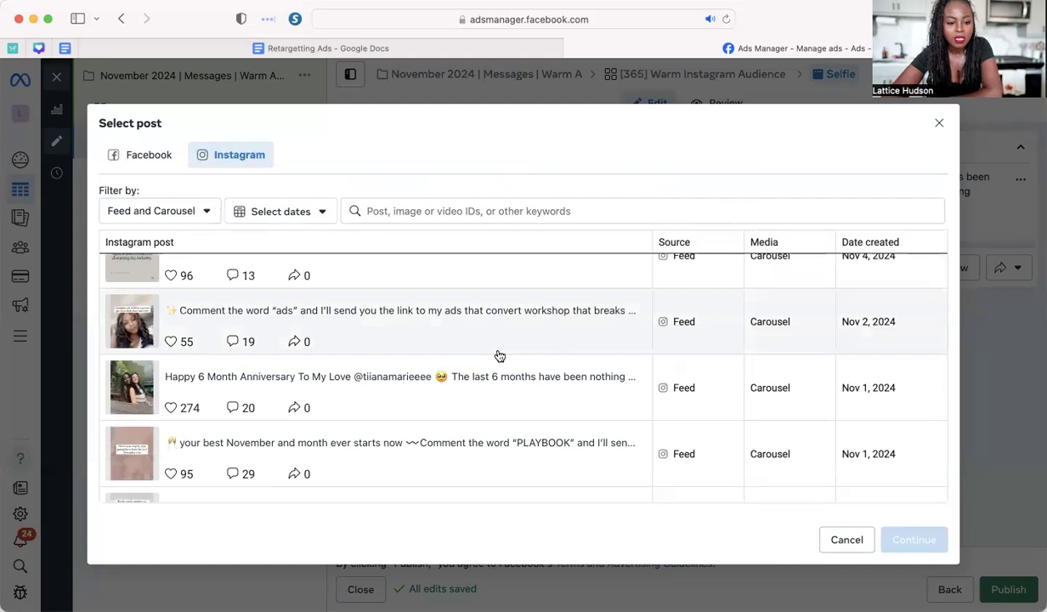
Step: Choose the Oct 1, 2024 carousel post starting "Drop the word “ADS” below" as the ad creative and confirm the selection
scroll(499, 355, "up", 2)
scroll(499, 355, "down", 1)
scroll(499, 355, "up", 1)
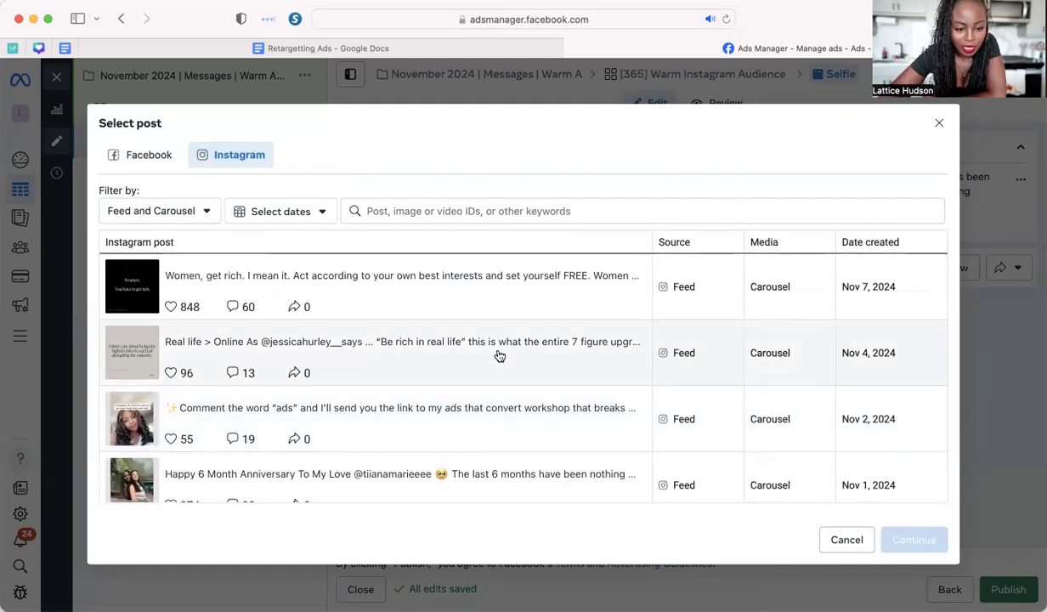
scroll(440, 379, "down", 2)
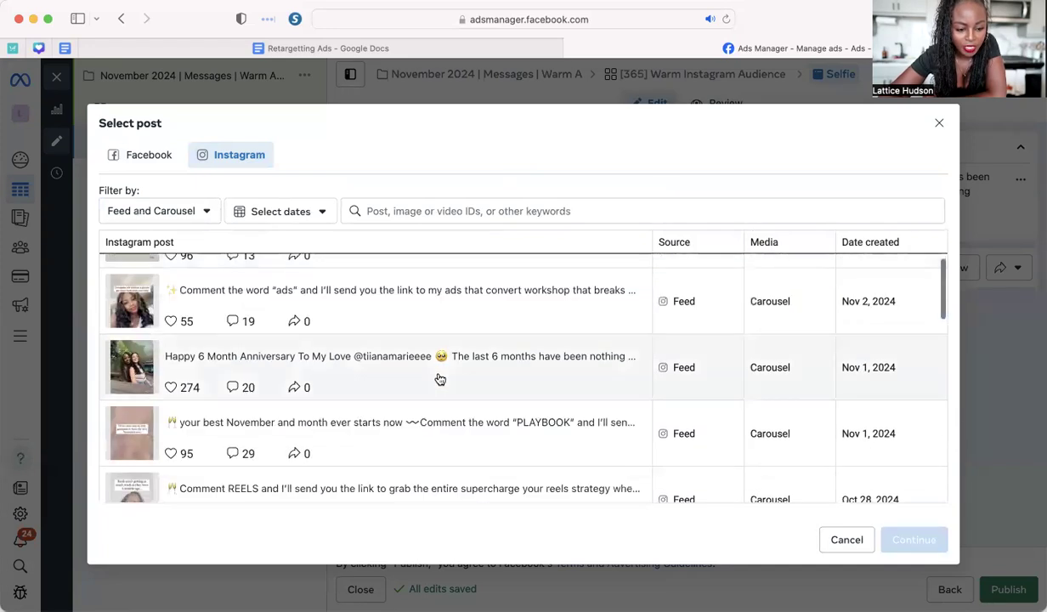
scroll(440, 379, "down", 3)
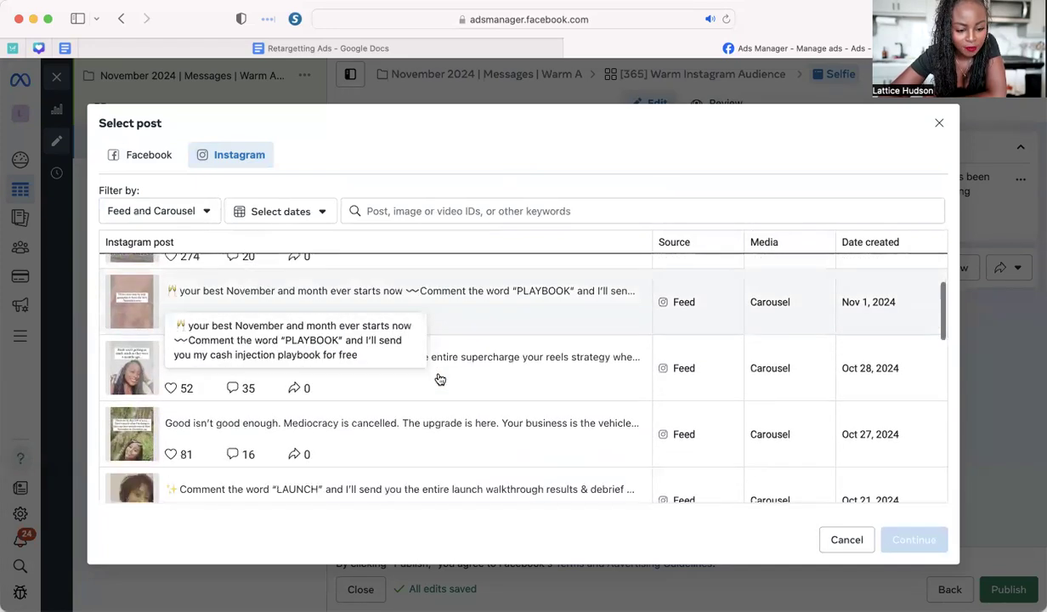
scroll(441, 379, "down", 4)
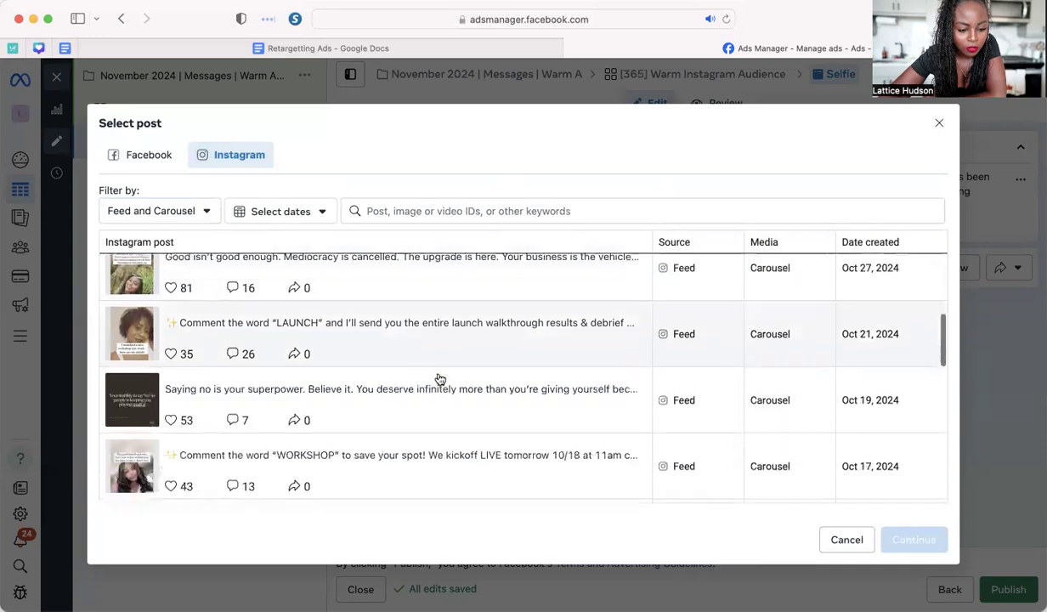
scroll(440, 379, "down", 2)
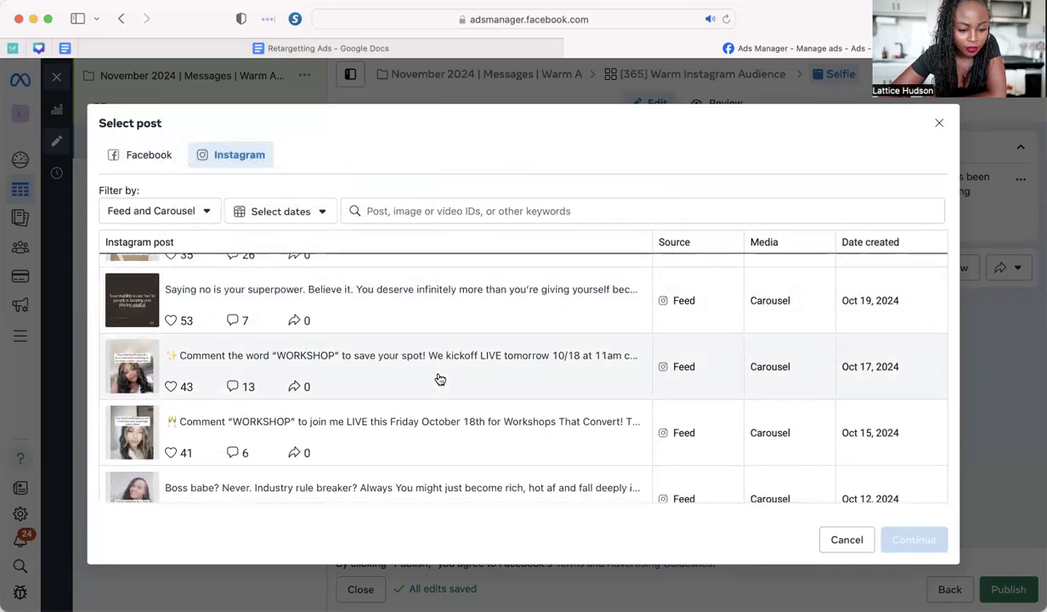
scroll(442, 366, "down", 3)
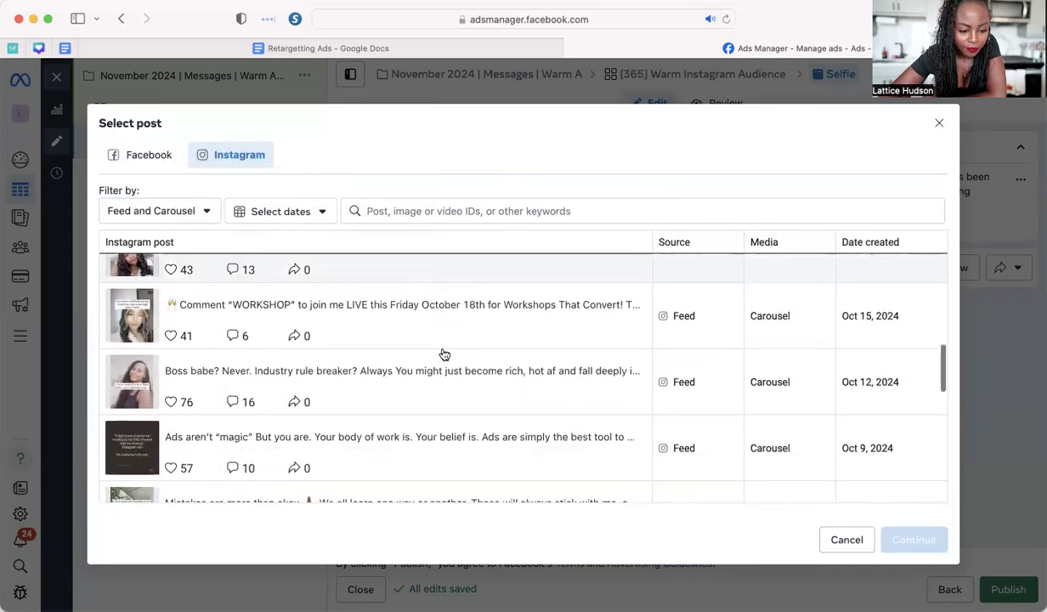
scroll(443, 355, "down", 1)
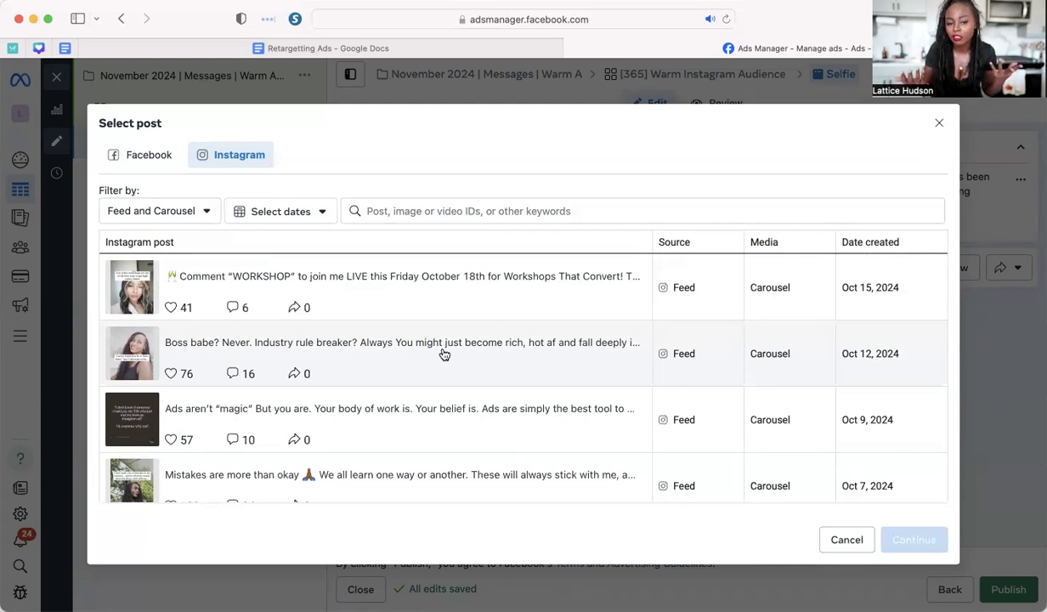
scroll(444, 355, "down", 3)
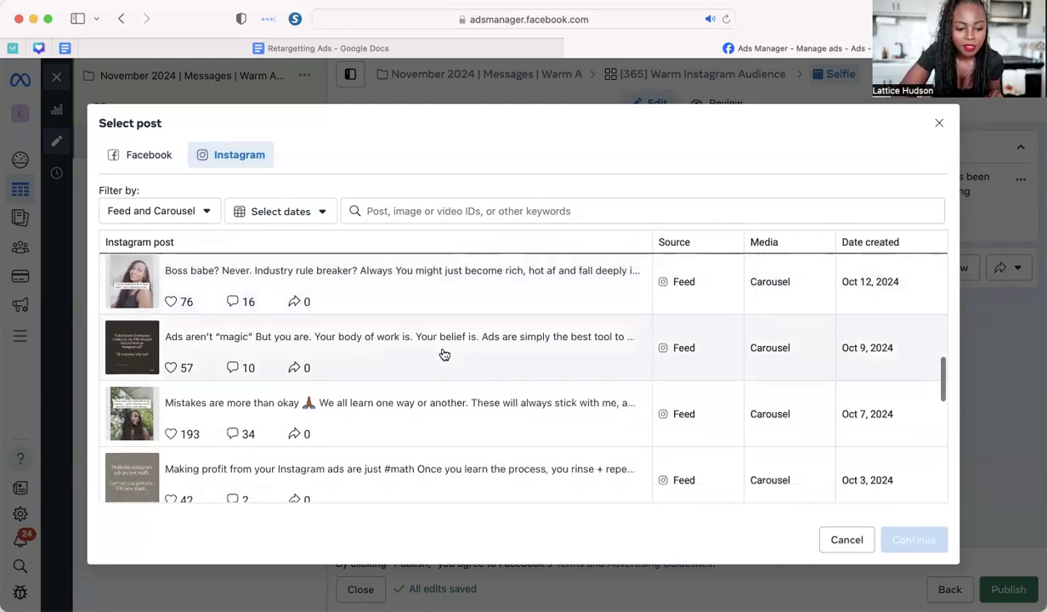
scroll(444, 359, "down", 2)
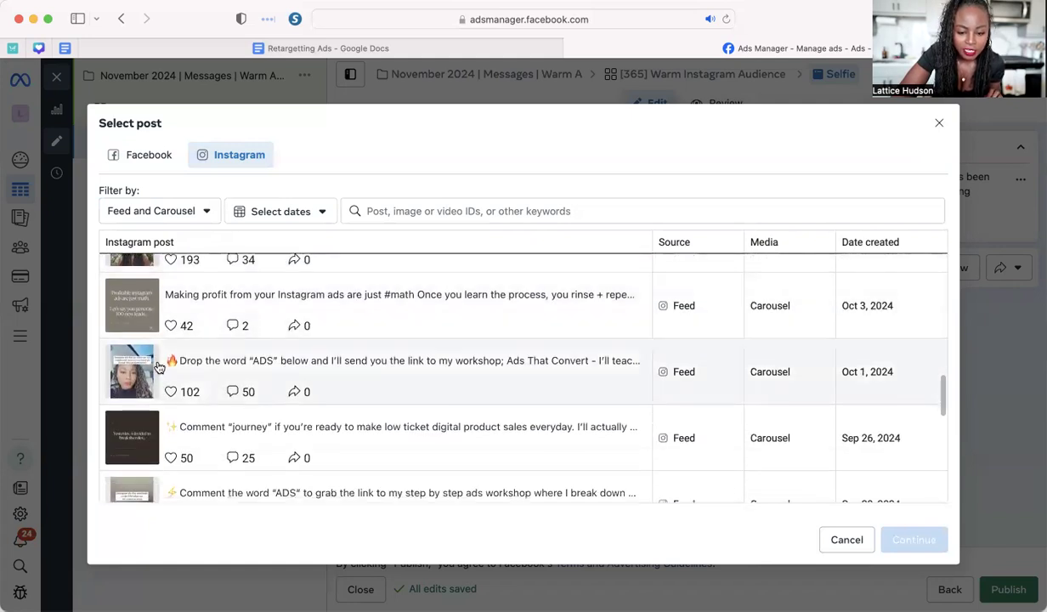
left_click(152, 363)
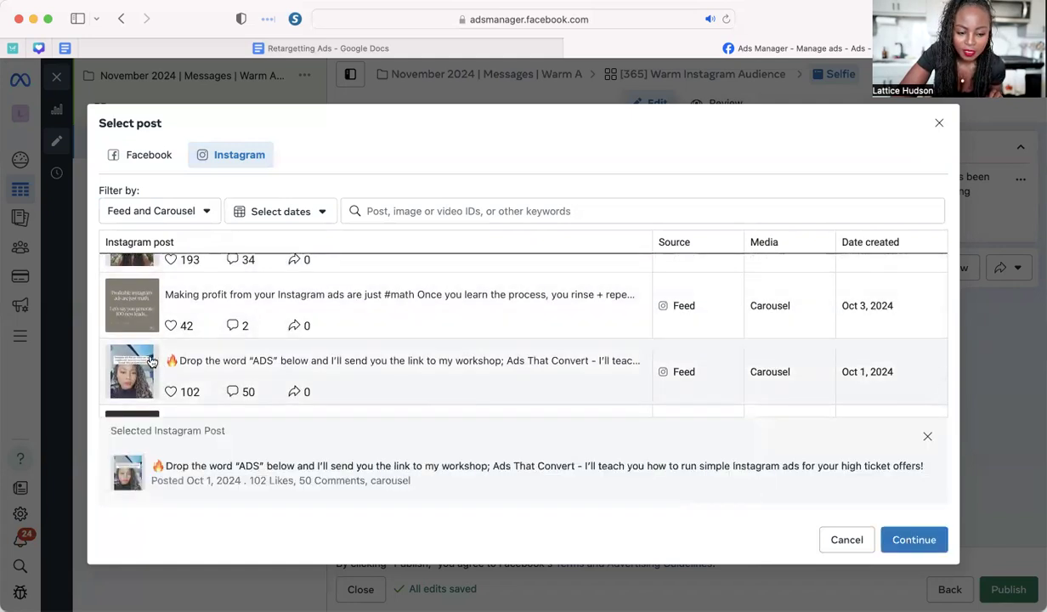
left_click(901, 535)
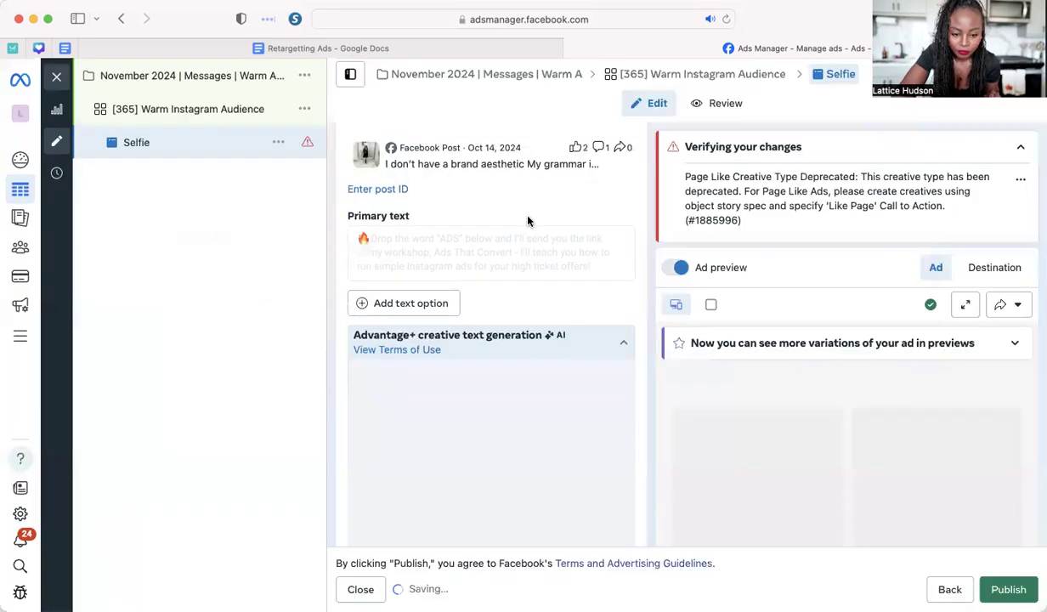
Step: Dismiss the creative fatigue recommendation about using only one ad creative
scroll(545, 292, "down", 3)
scroll(545, 293, "up", 3)
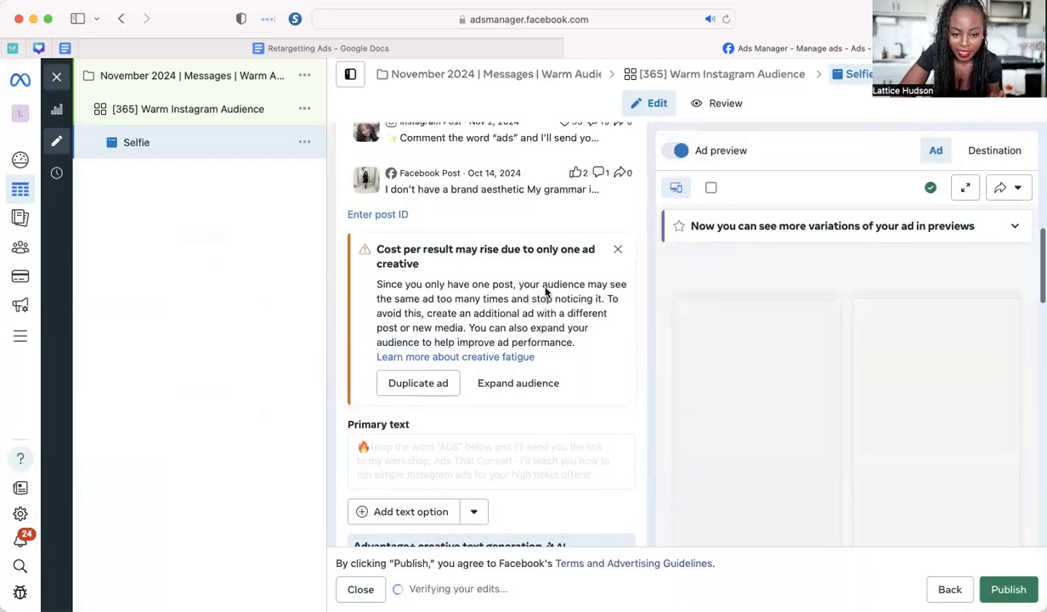
left_click(619, 250)
scroll(597, 349, "up", 6)
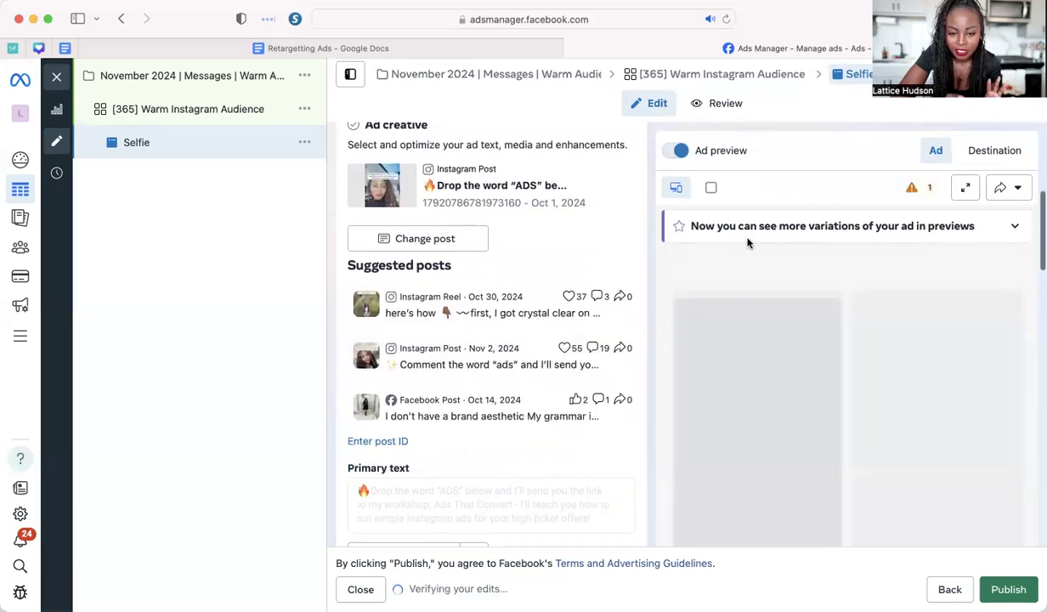
scroll(596, 265, "up", 8)
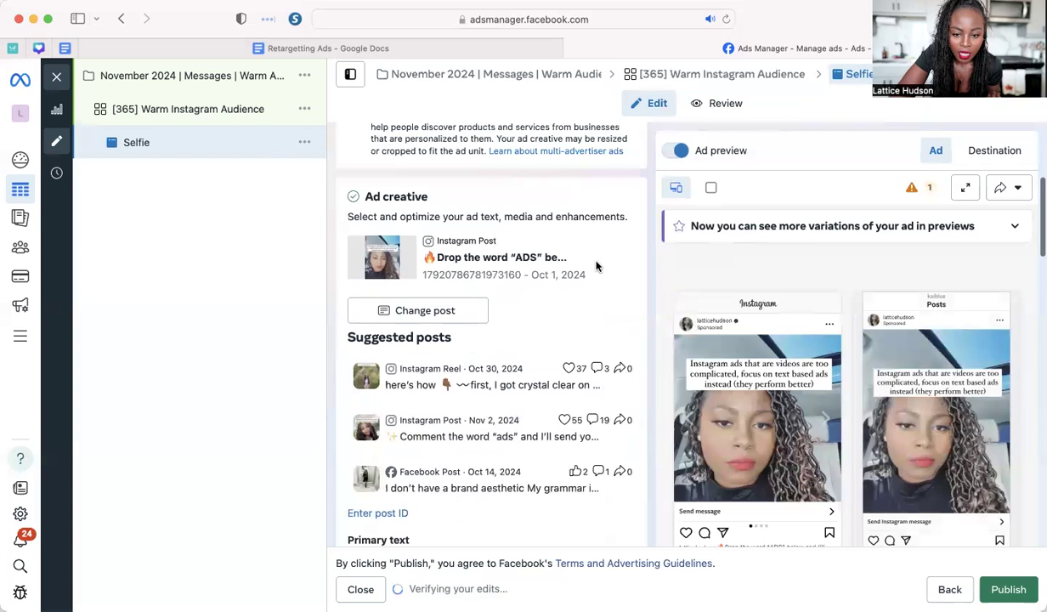
Step: Rename the ad as "Selfie - Ads"
scroll(523, 357, "down", 4)
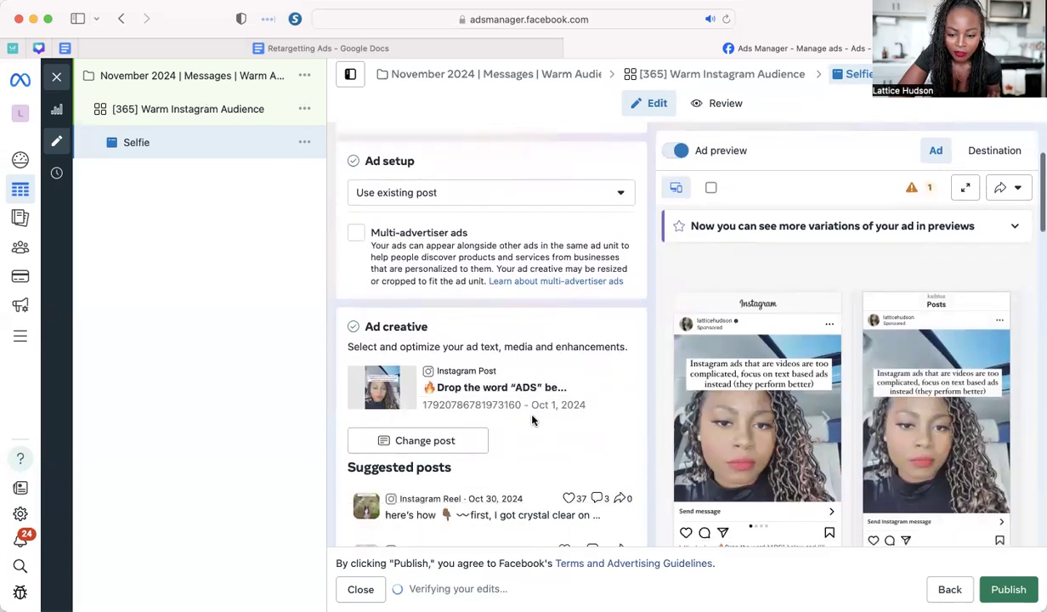
scroll(512, 399, "up", 4)
left_click(411, 183)
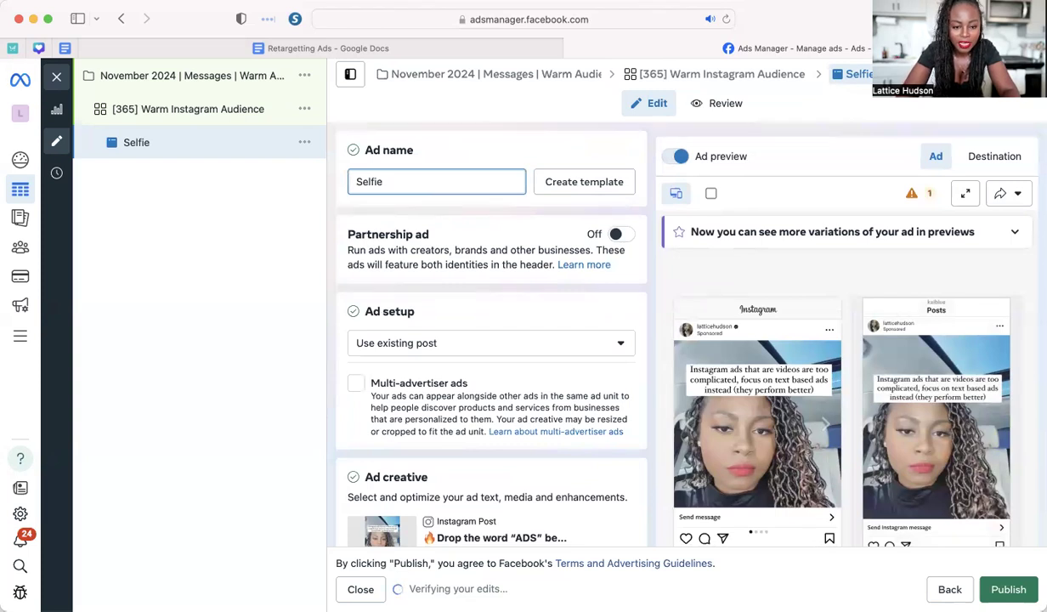
type("- Ads")
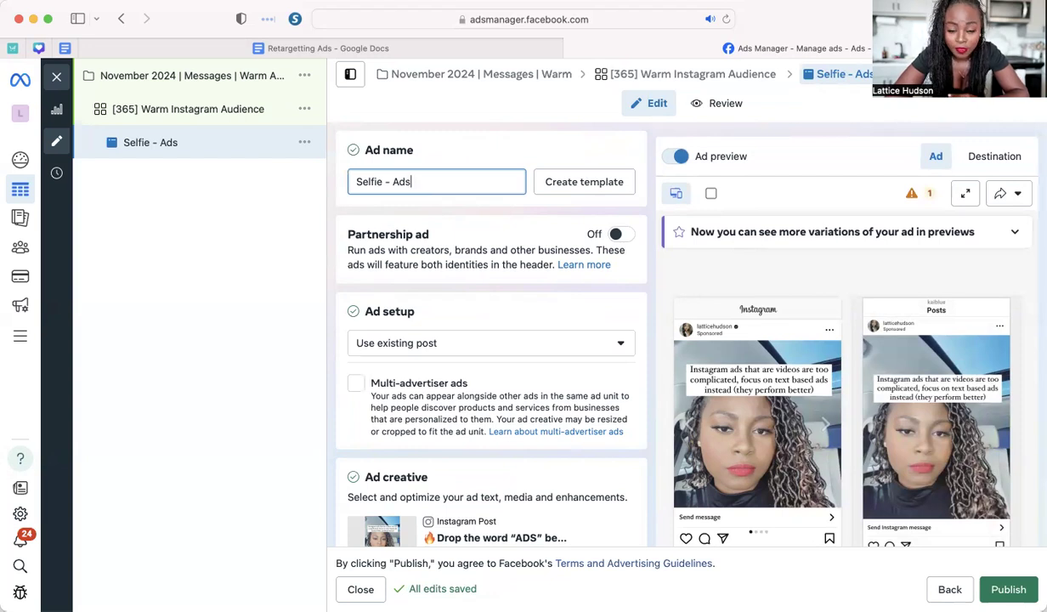
Step: Set the ad's message template to the existing "Ads Keyword" template
scroll(435, 351, "down", 5)
scroll(450, 363, "down", 4)
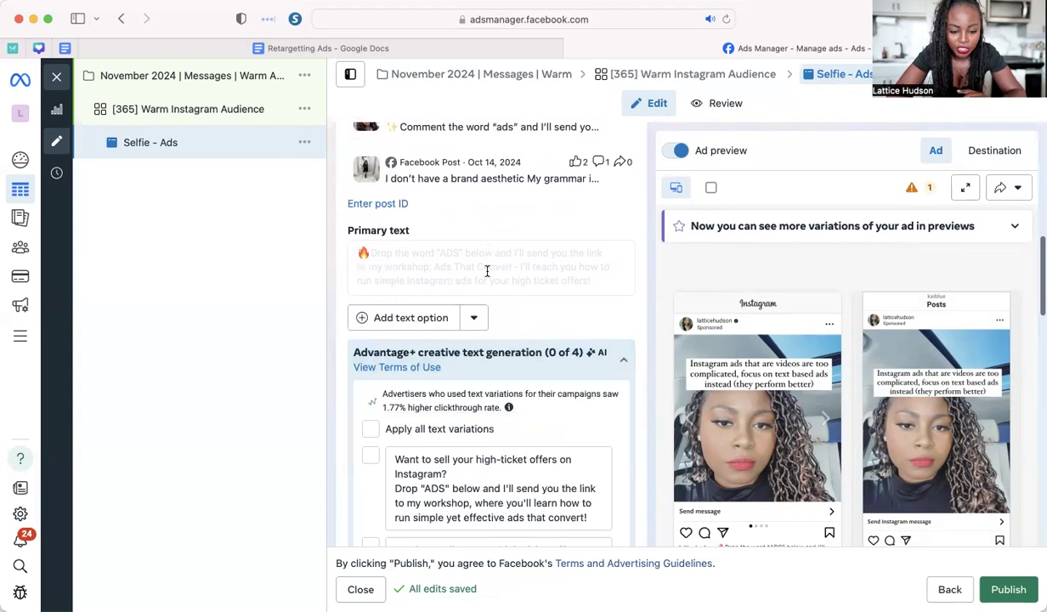
scroll(487, 271, "down", 2)
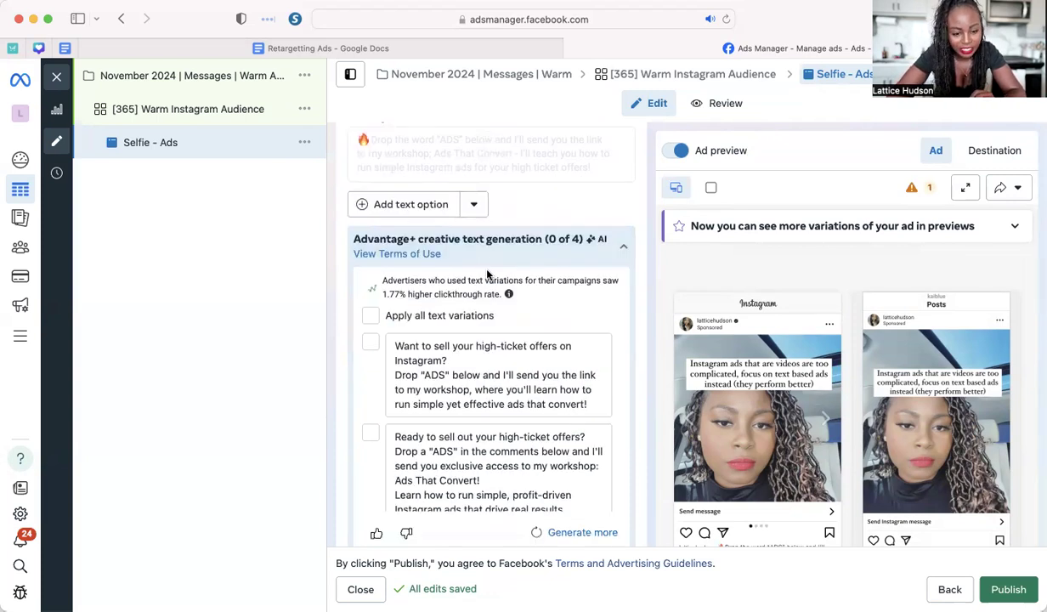
scroll(487, 272, "down", 4)
scroll(478, 453, "down", 5)
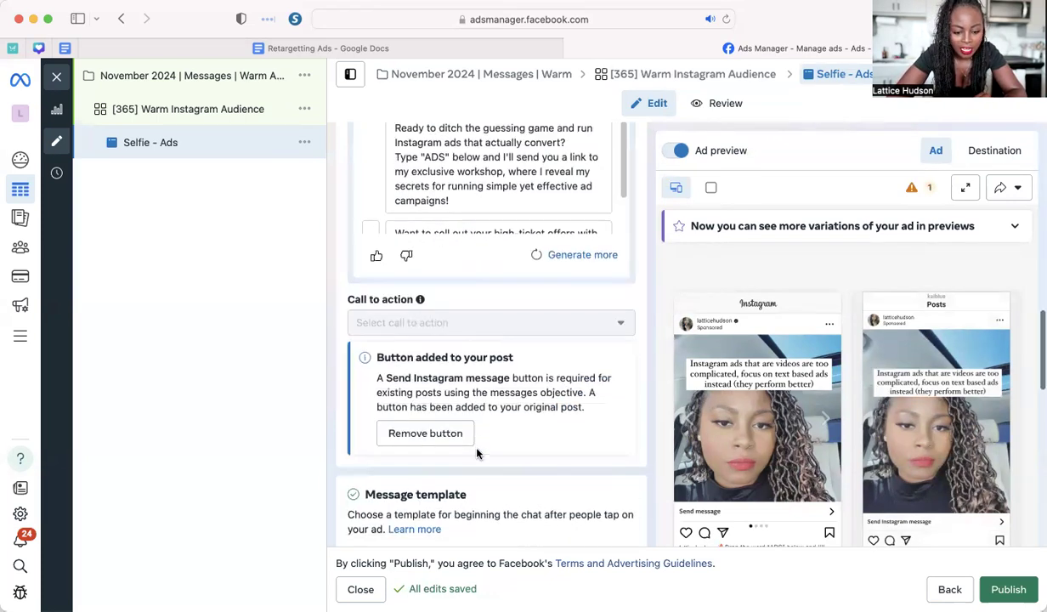
scroll(479, 455, "down", 2)
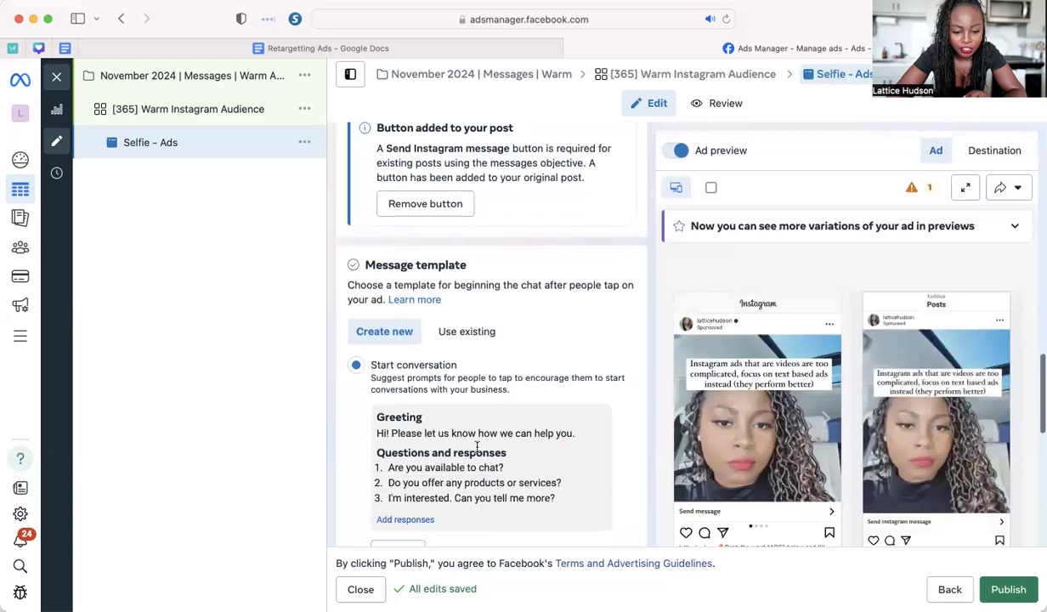
left_click(483, 333)
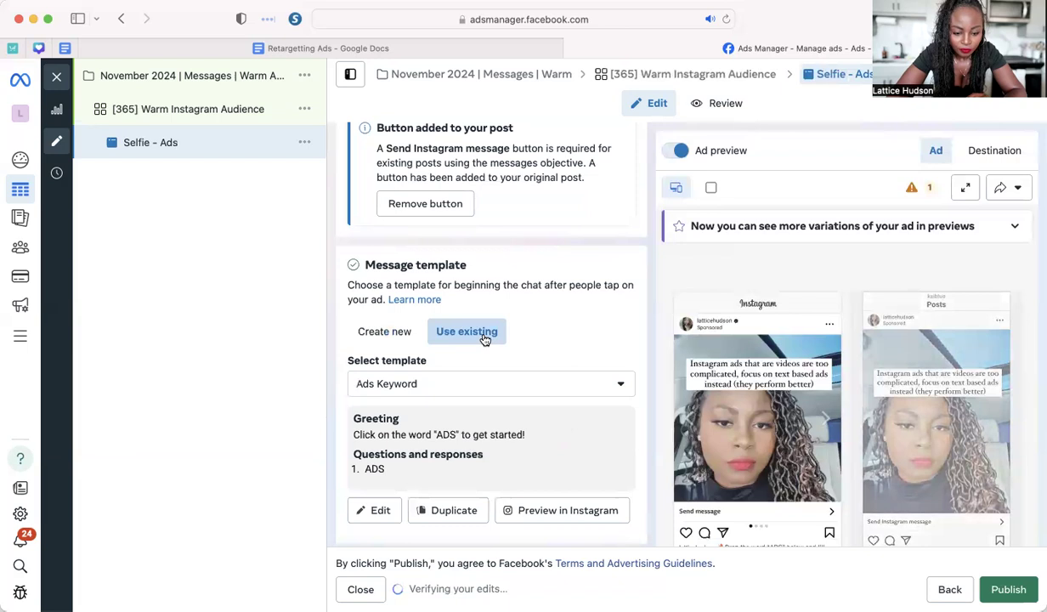
scroll(434, 386, "down", 2)
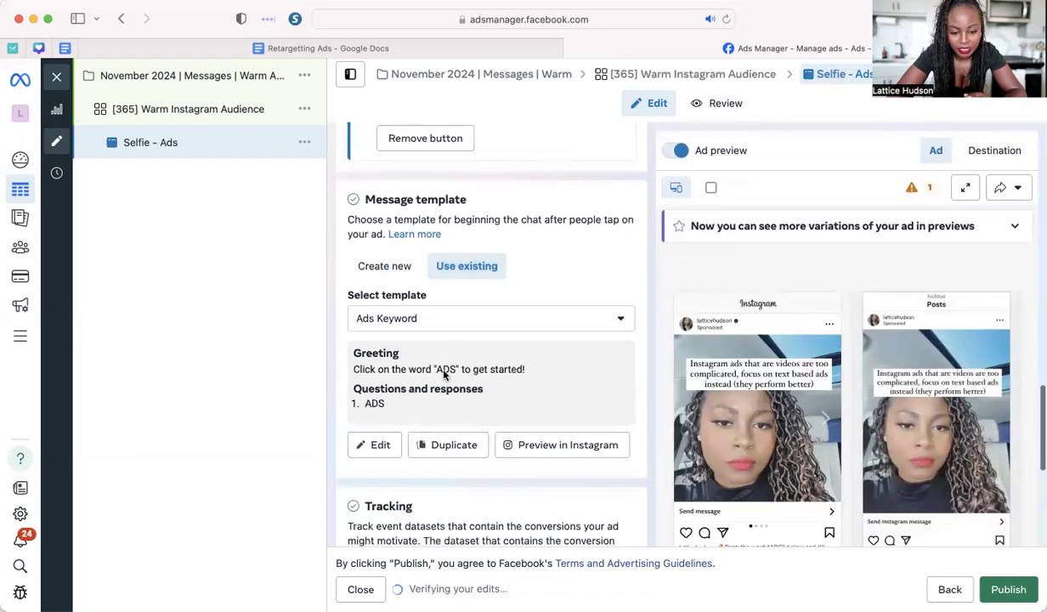
Step: Open a new Start conversation message template for editing and remove its first two suggested questions
left_click(394, 277)
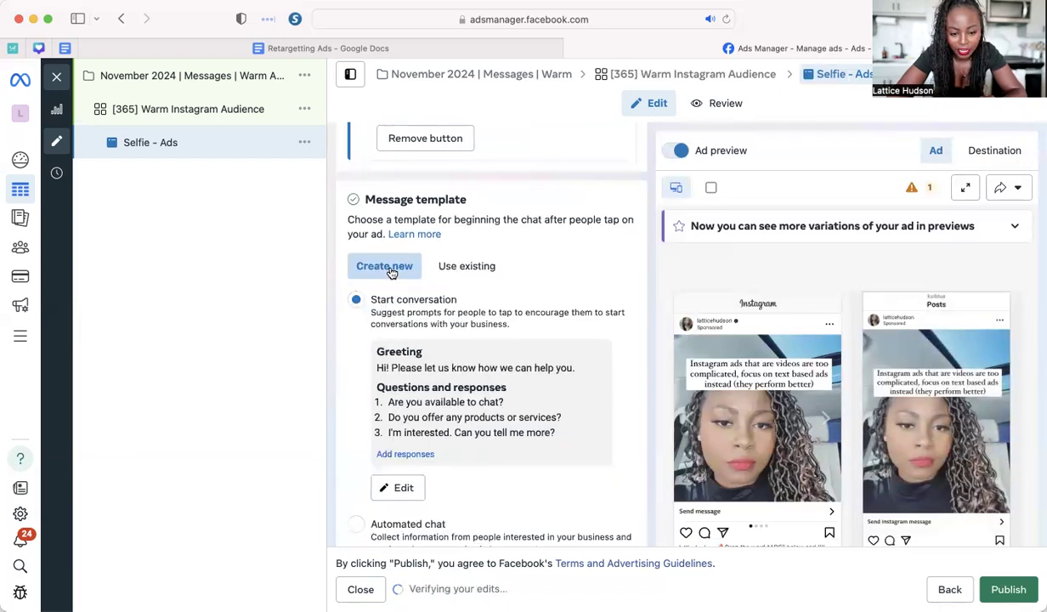
left_click(400, 487)
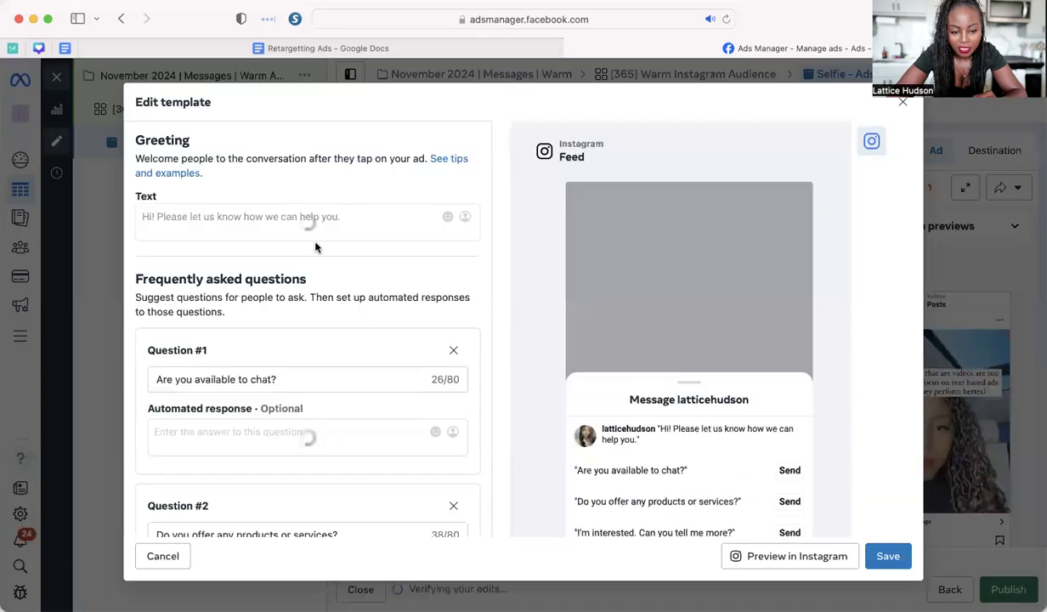
scroll(400, 306, "down", 1)
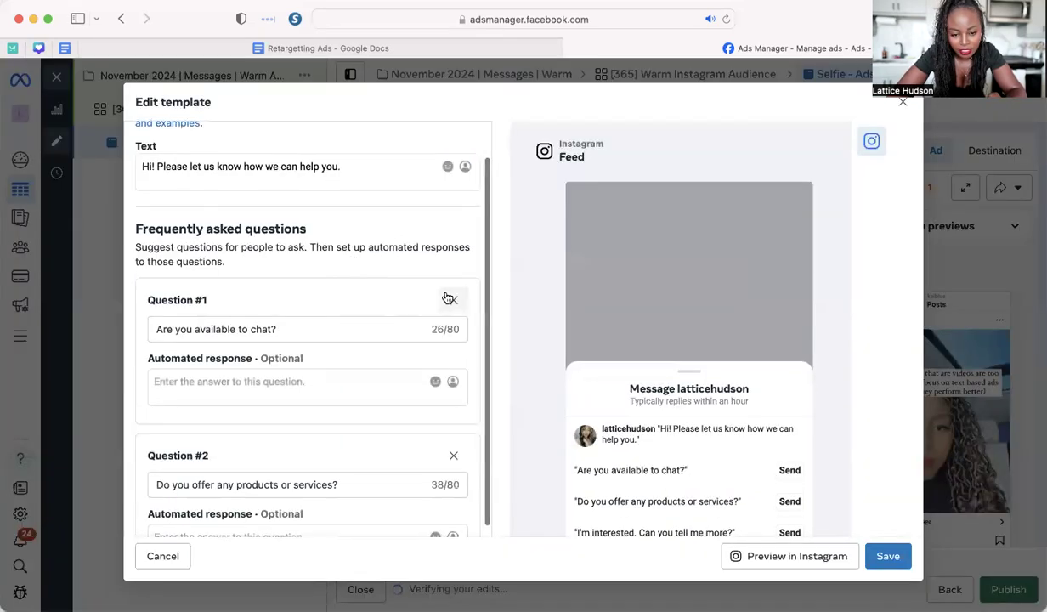
left_click(453, 306)
left_click(453, 305)
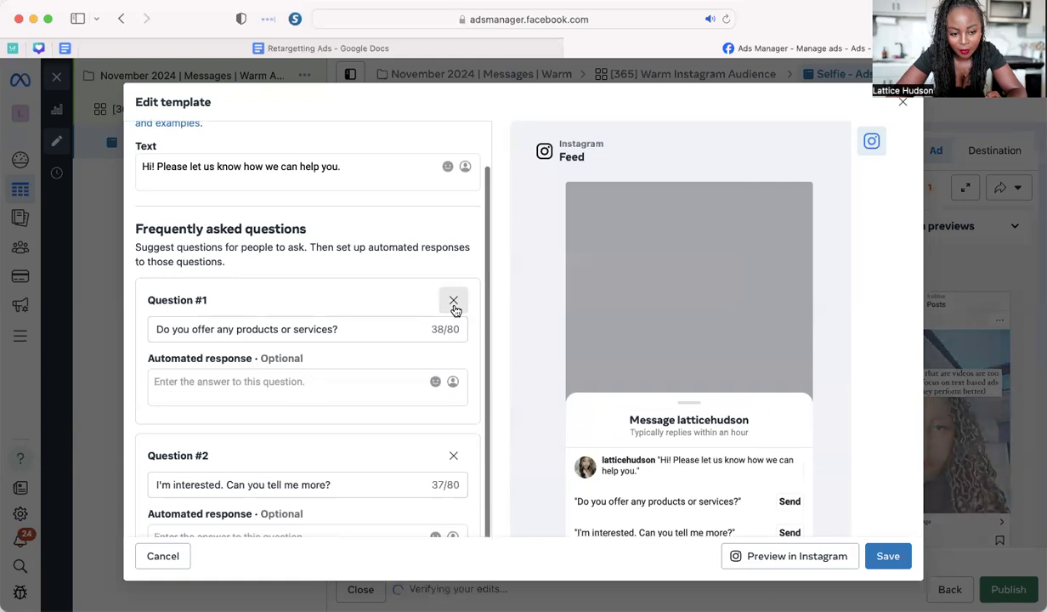
Step: Replace the text of the remaining frequently asked question with "ads"
triple_click(272, 379)
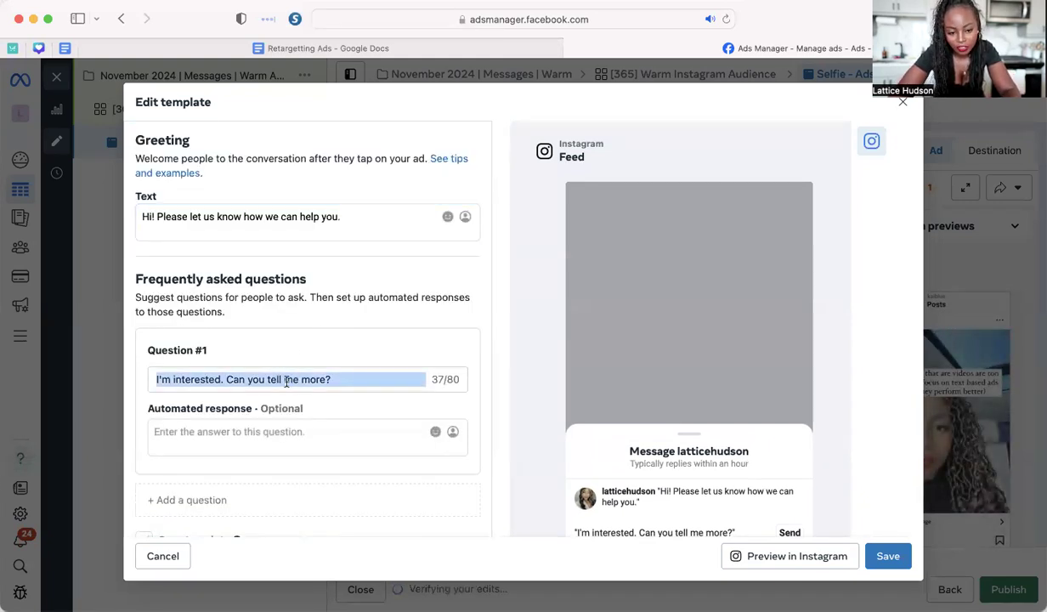
type("ds")
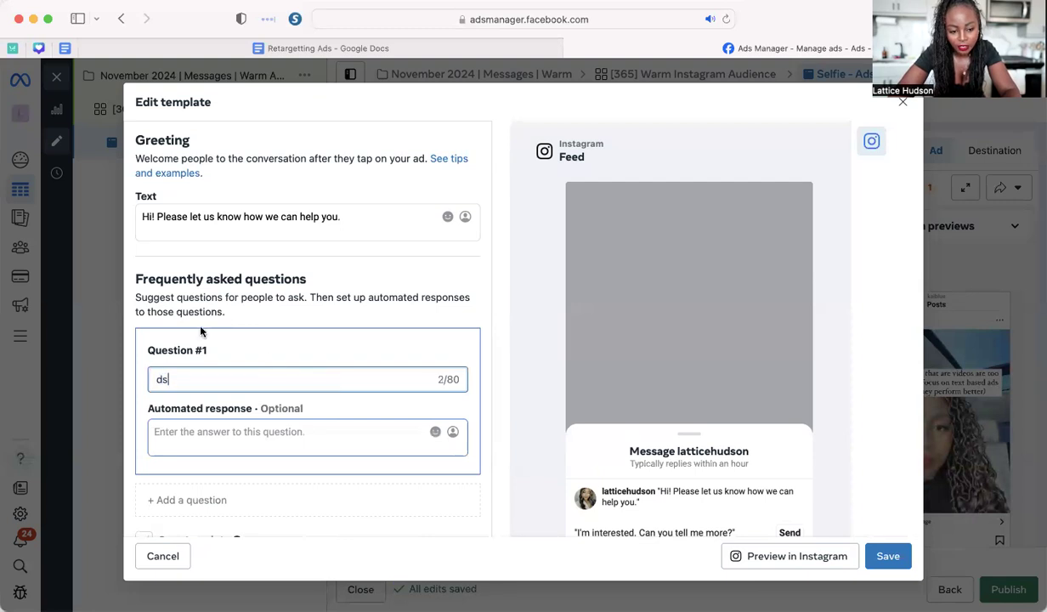
key("BackSpace")
key("BackSpace")
type("a")
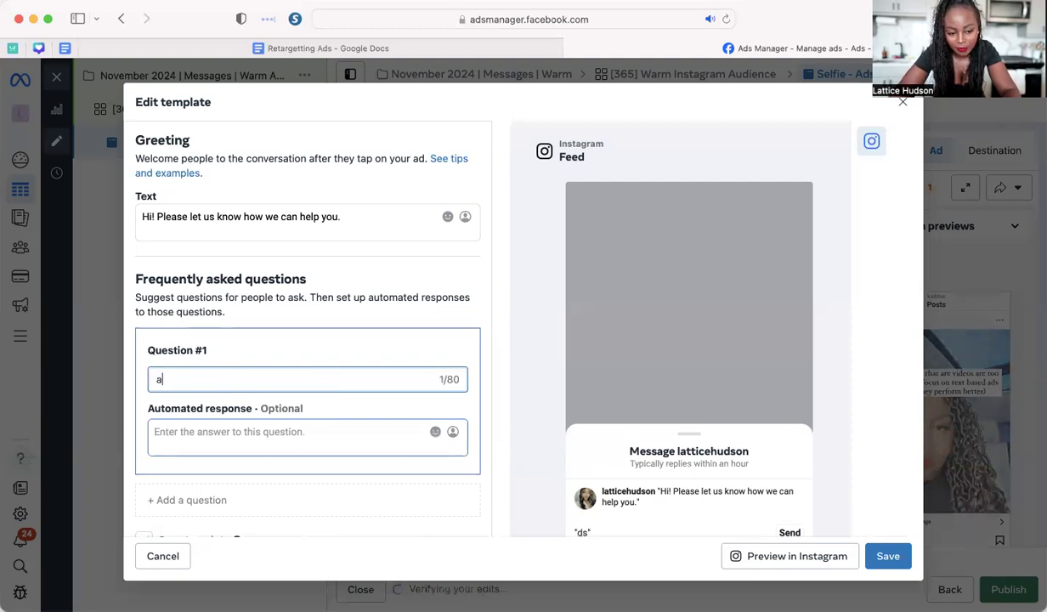
type("ds")
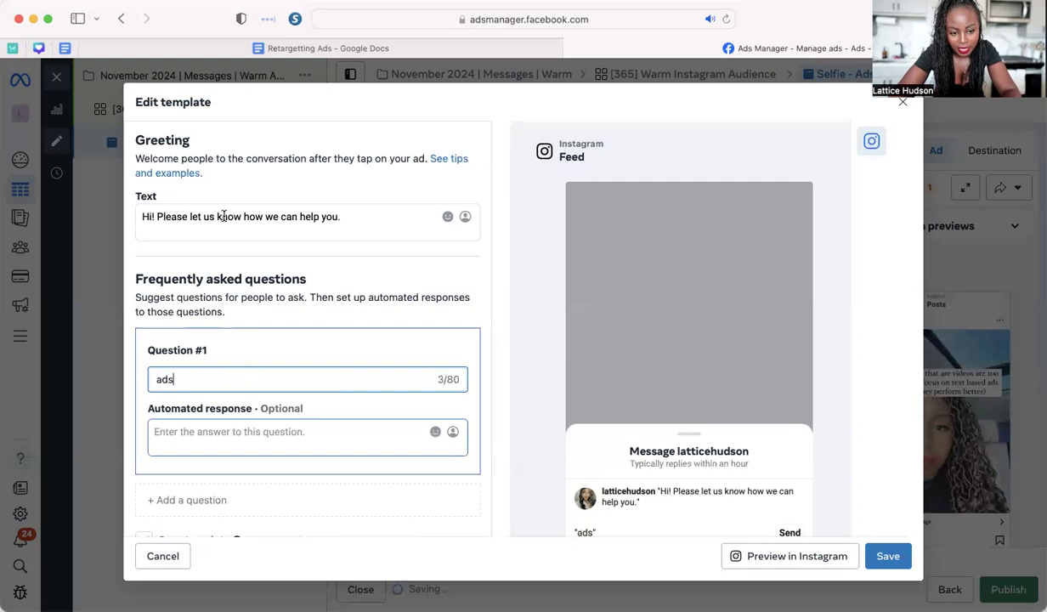
Step: Set the template's greeting text to 'Click send on the word "ads" and lets get started!'
triple_click(223, 216)
type("Click send on")
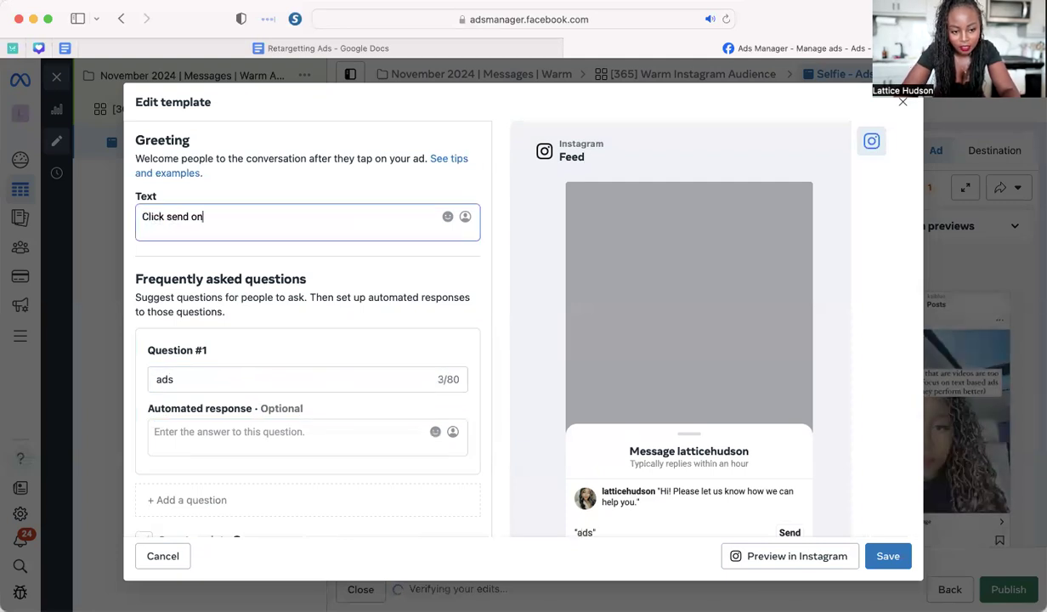
type(" the word \"ads")
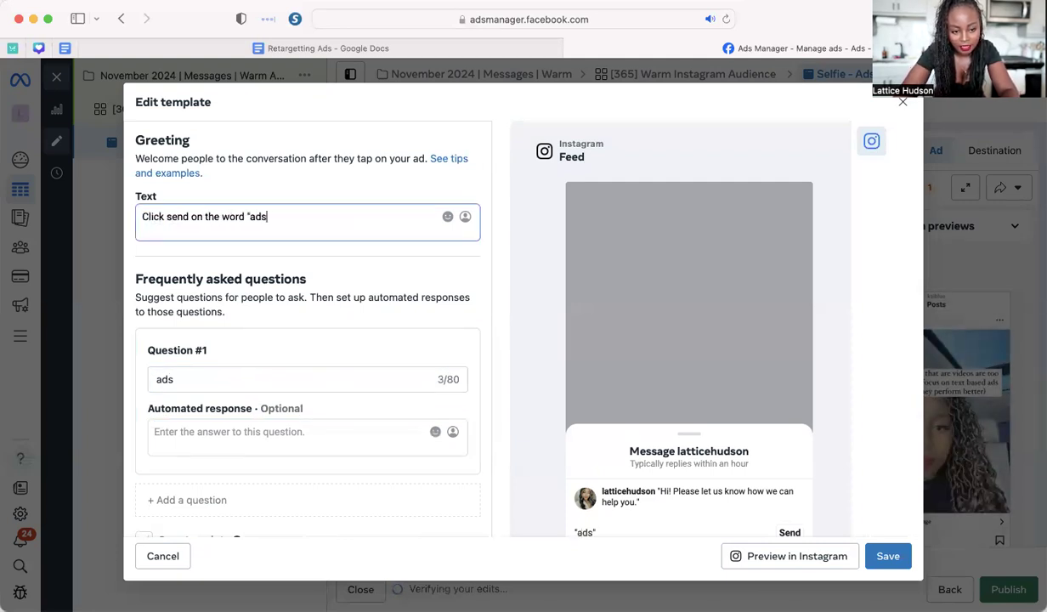
type("\" and lets get starte")
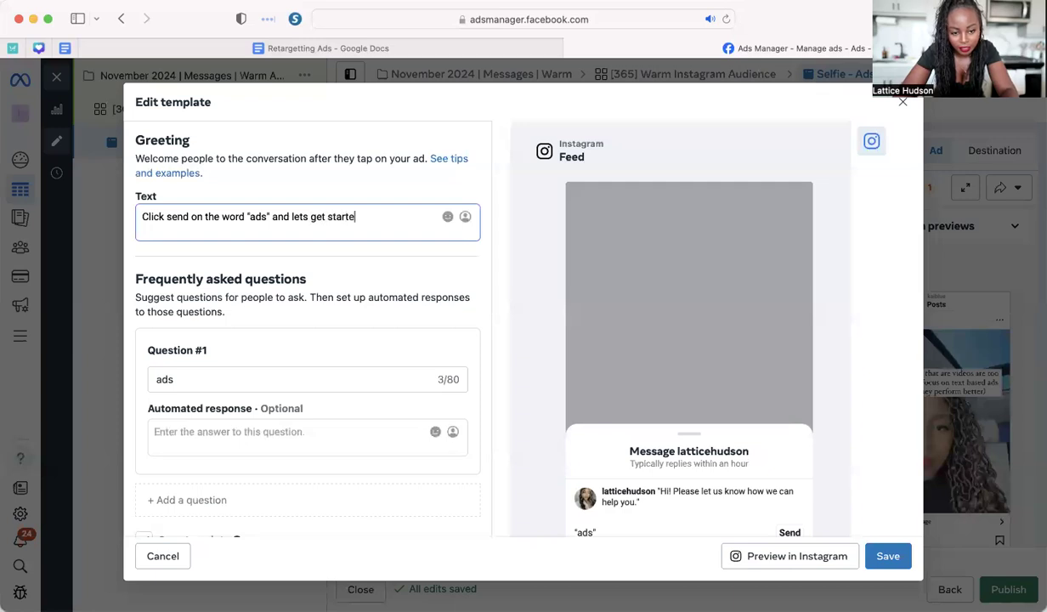
type("d!")
Step: Name the message template "Keyword: Ads"
scroll(228, 272, "down", 3)
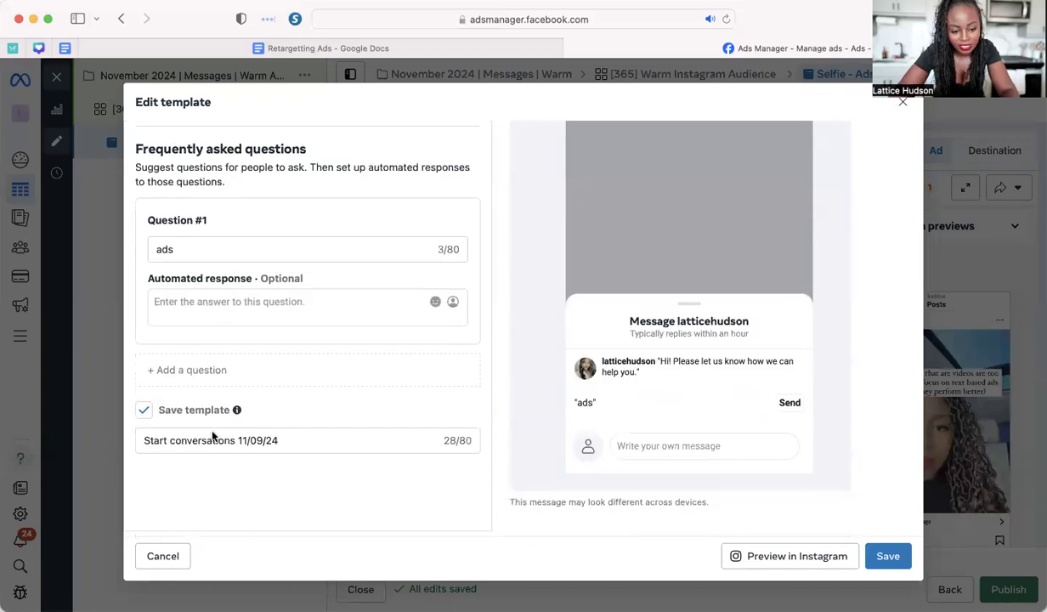
triple_click(199, 486)
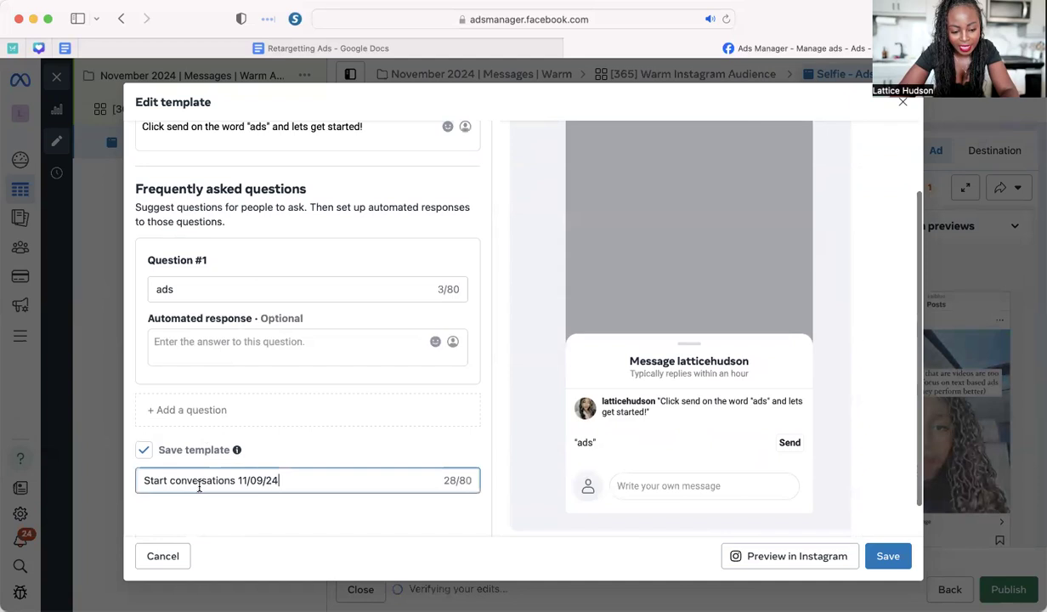
type("Keywor: Ads")
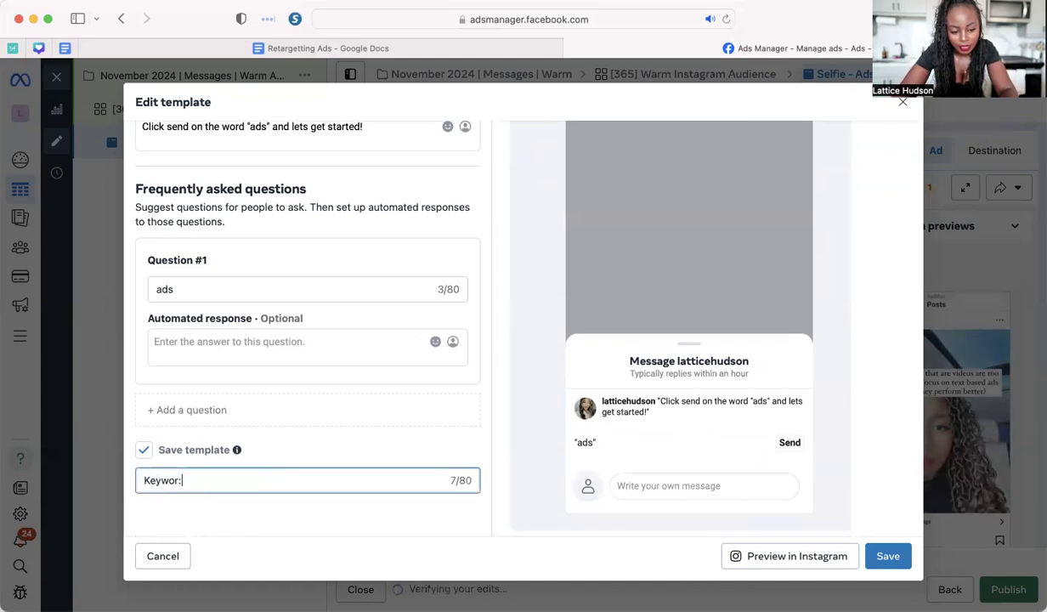
left_click(179, 480)
type("d")
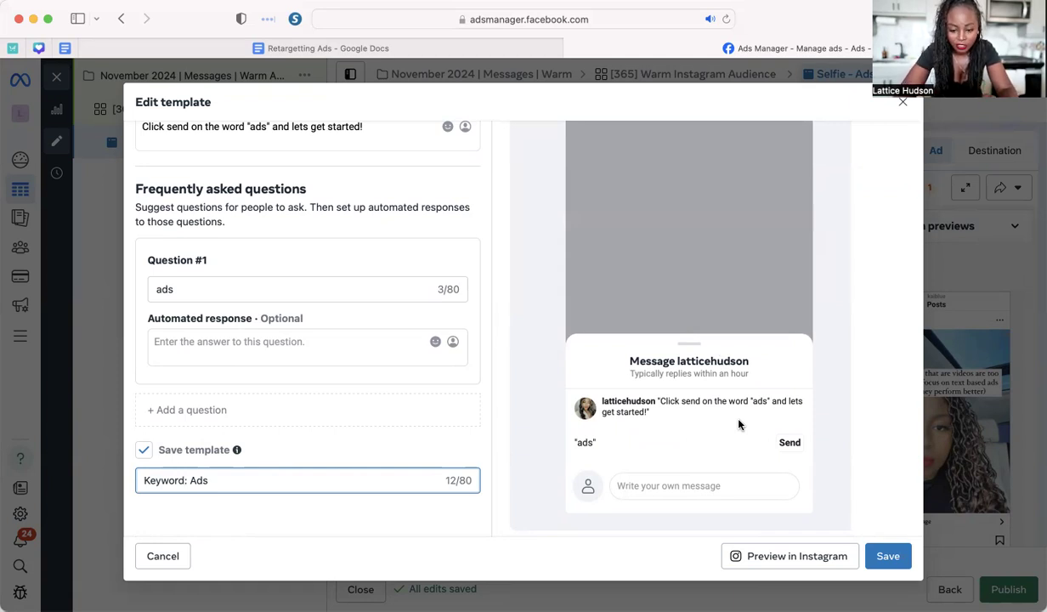
Step: Leave the template editor without saving the changes
scroll(897, 337, "up", 3)
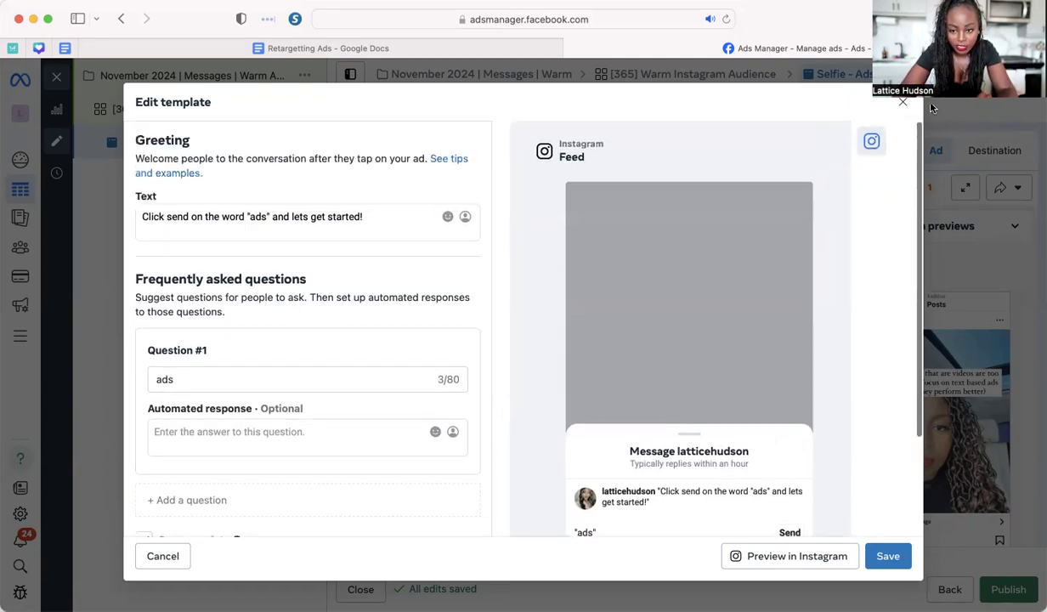
left_click(900, 102)
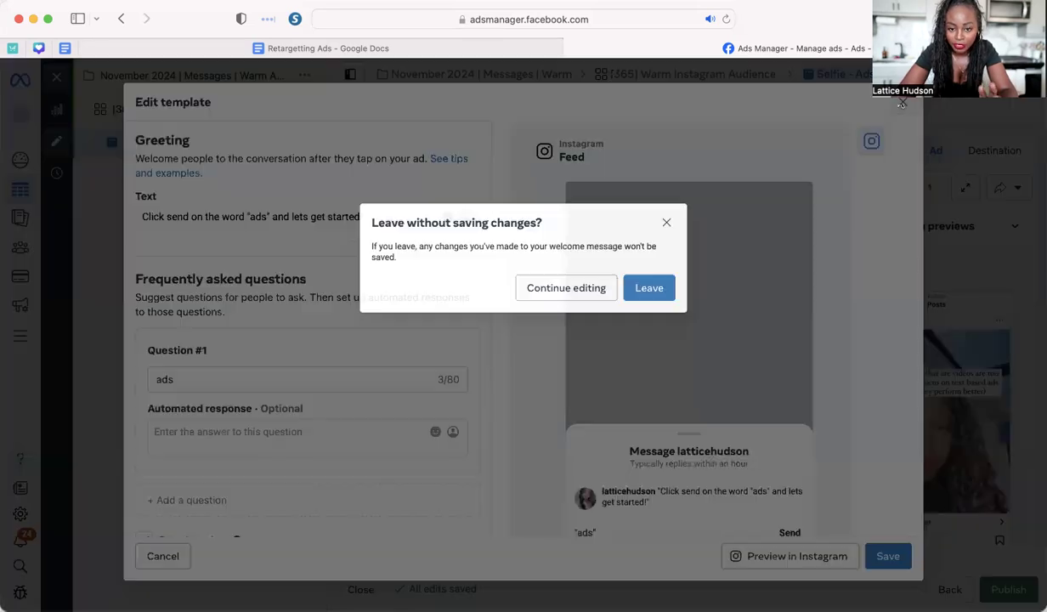
left_click(633, 296)
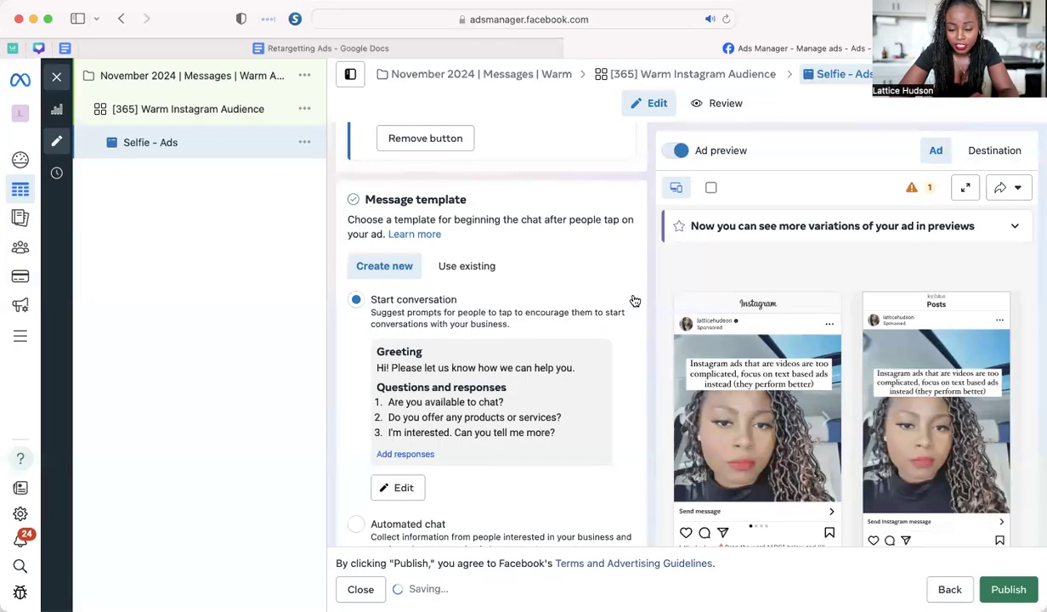
Step: Switch the message template back from creating a new one to the existing "Ads Keyword" template
left_click(478, 268)
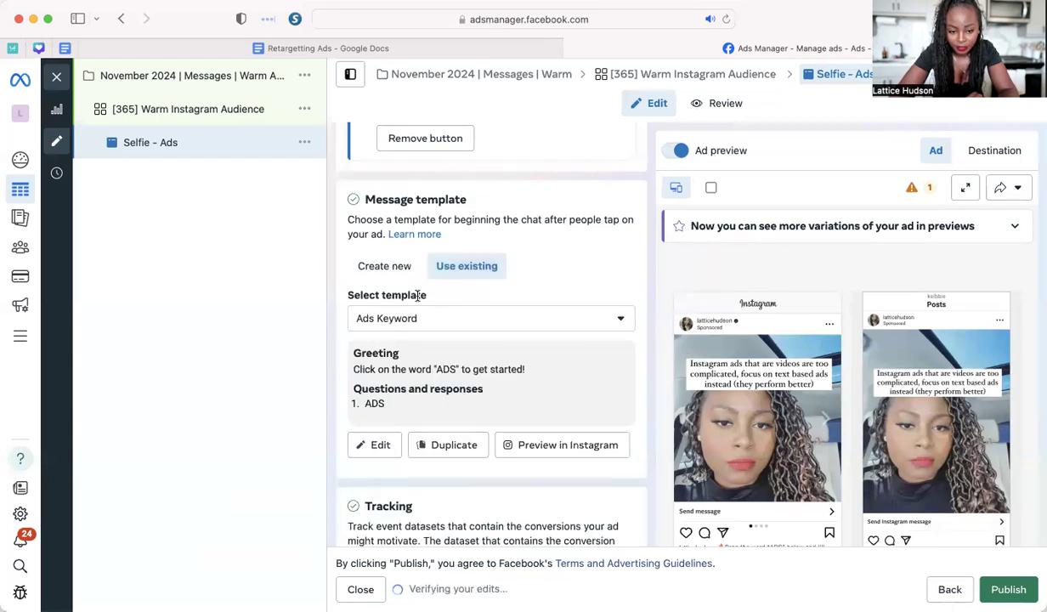
scroll(651, 393, "down", 4)
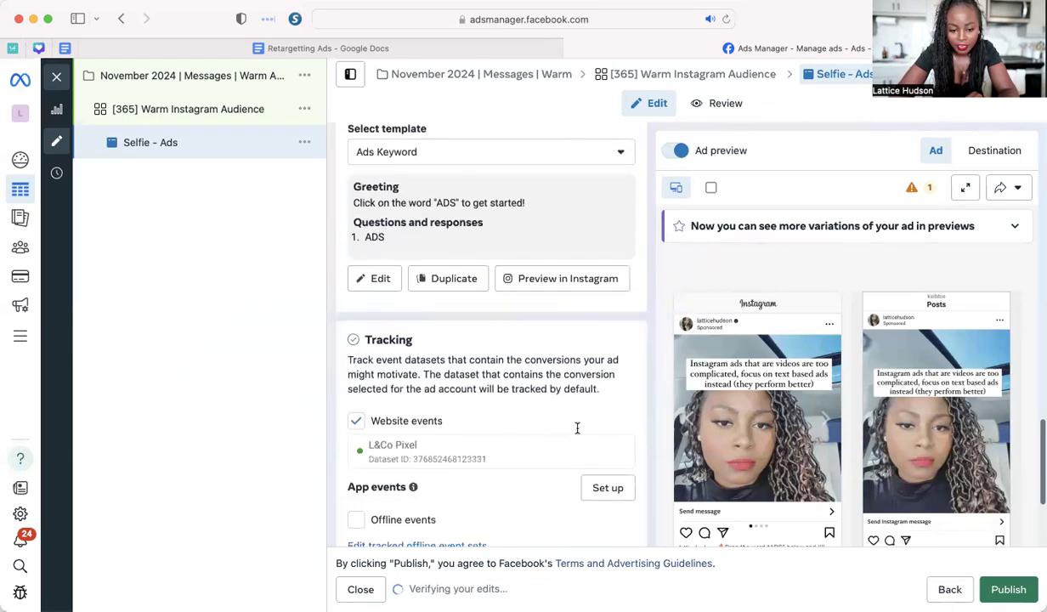
scroll(577, 432, "up", 3)
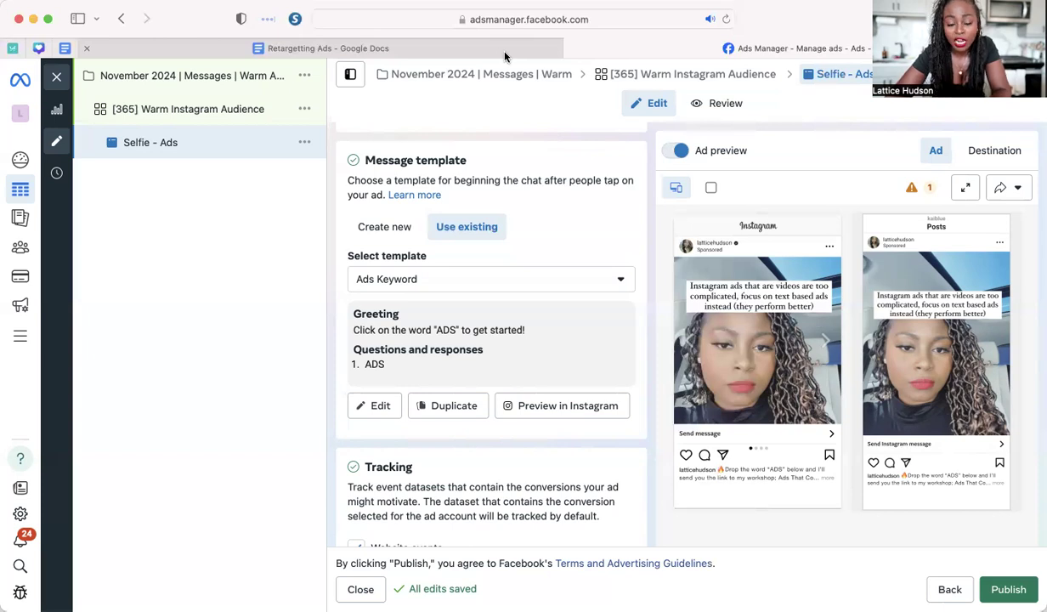
Step: Switch to the "Retargetting Ads" Google Docs document and append "- custom audience" to the next step about retargeting engagement from the last 365 days
left_click(448, 49)
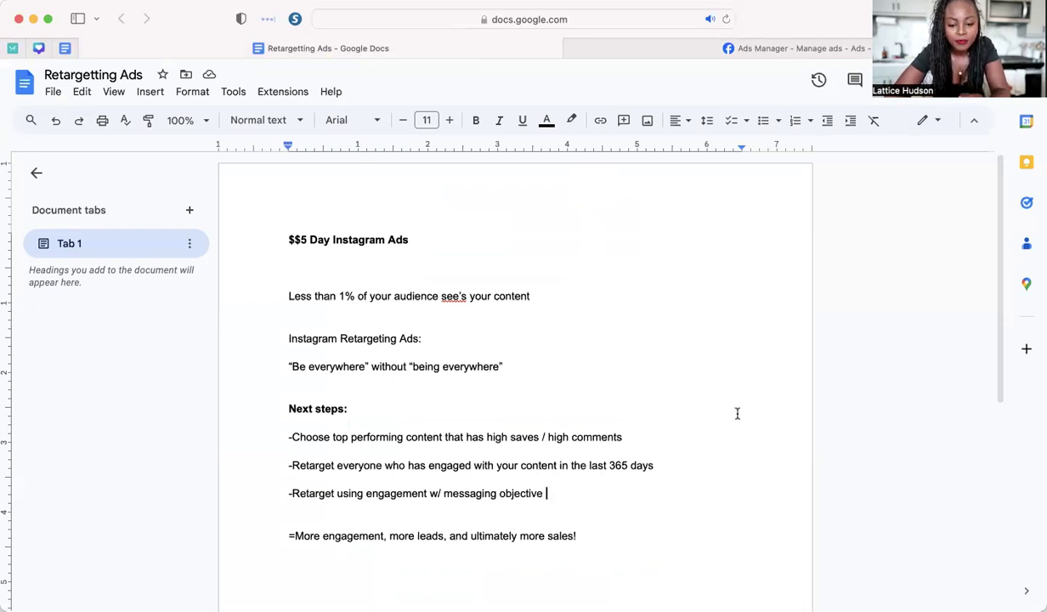
left_click(694, 458)
double_click(697, 466)
type("- c")
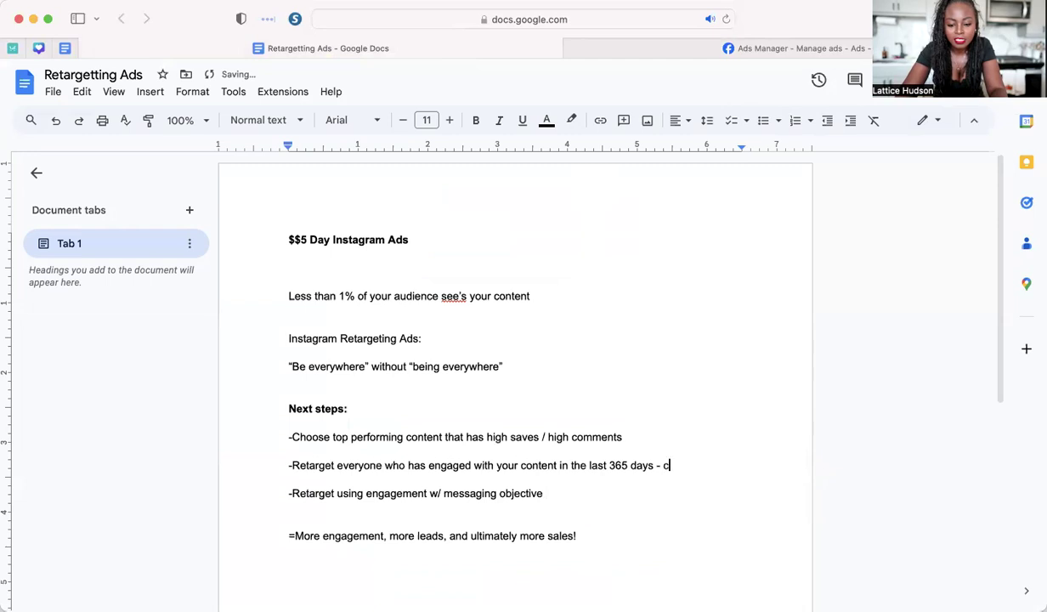
type("ustom audience")
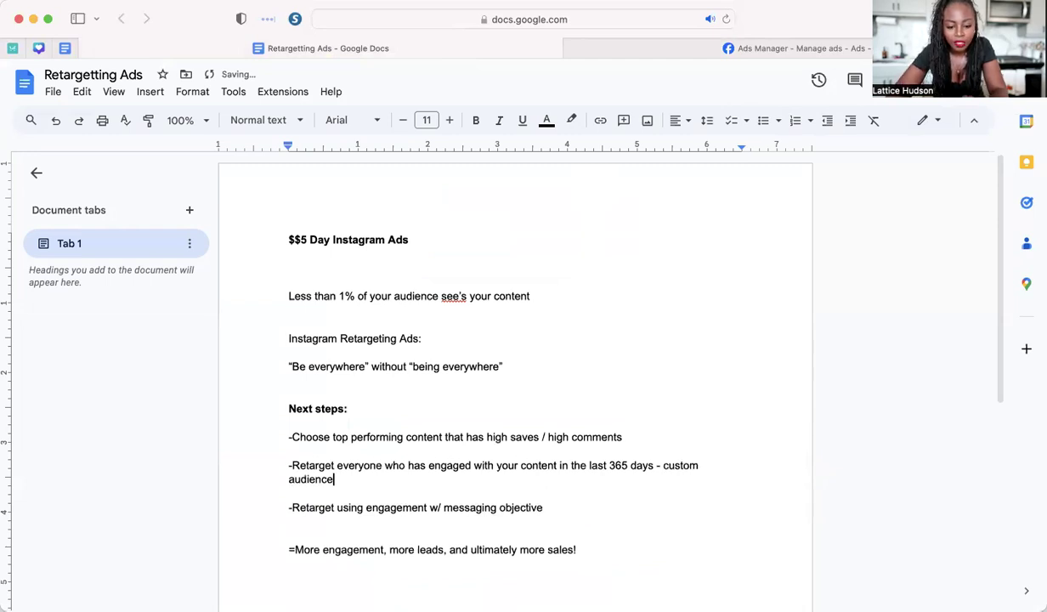